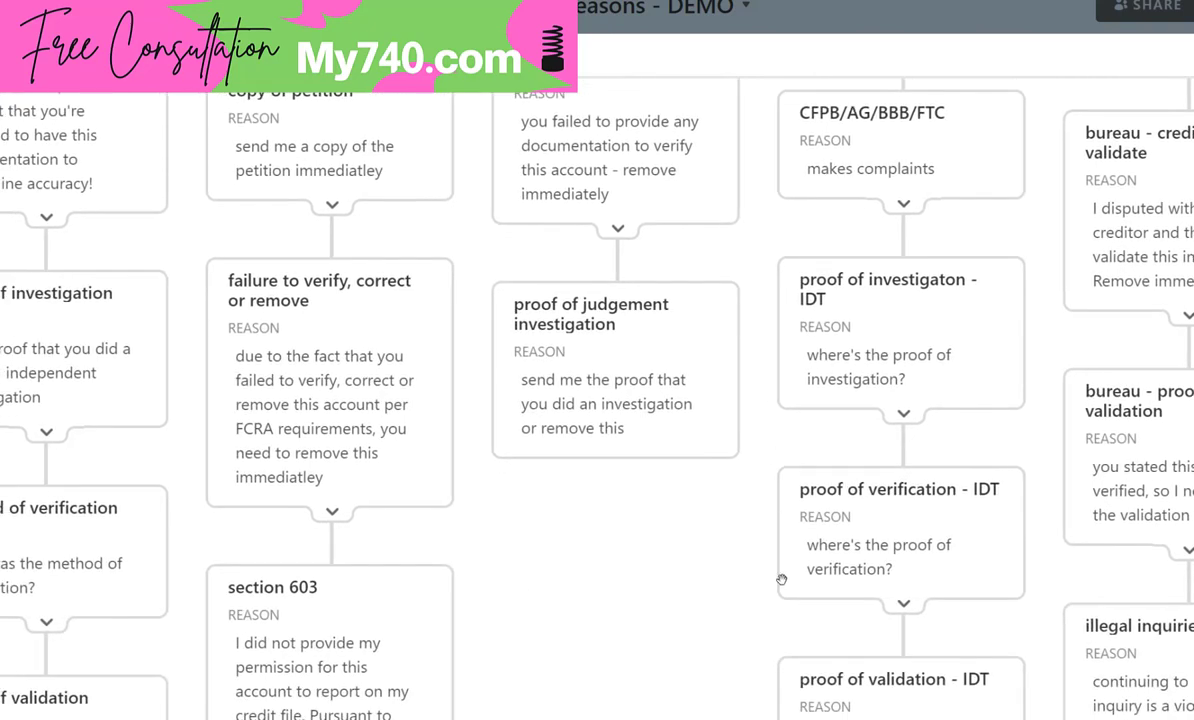
Step: Examine the org chart's dispute reasons for each account type, from the category headings through the identity theft and inquiries chains
{"action": "scroll", "coordinate": [765, 400], "scroll_direction": "down", "scroll_amount": 3}
{"action": "left_click_drag", "start_coordinate": [783, 591], "coordinate": [781, 429]}
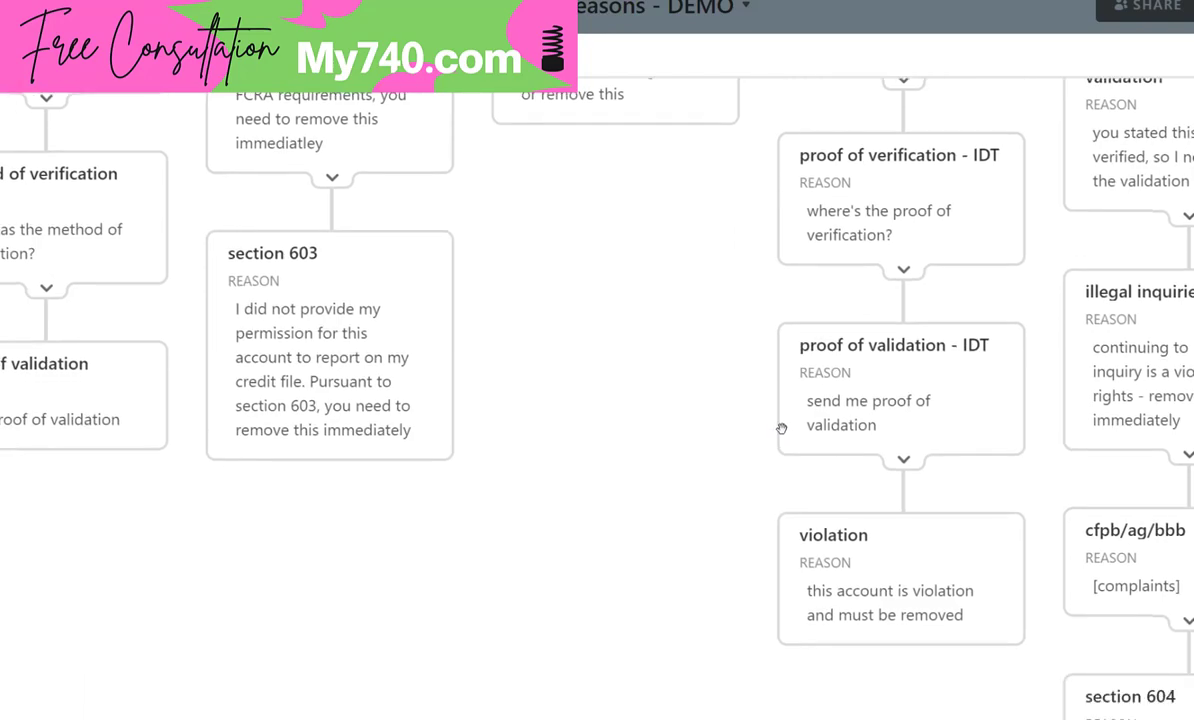
{"action": "scroll", "coordinate": [777, 500], "scroll_direction": "up", "scroll_amount": 6}
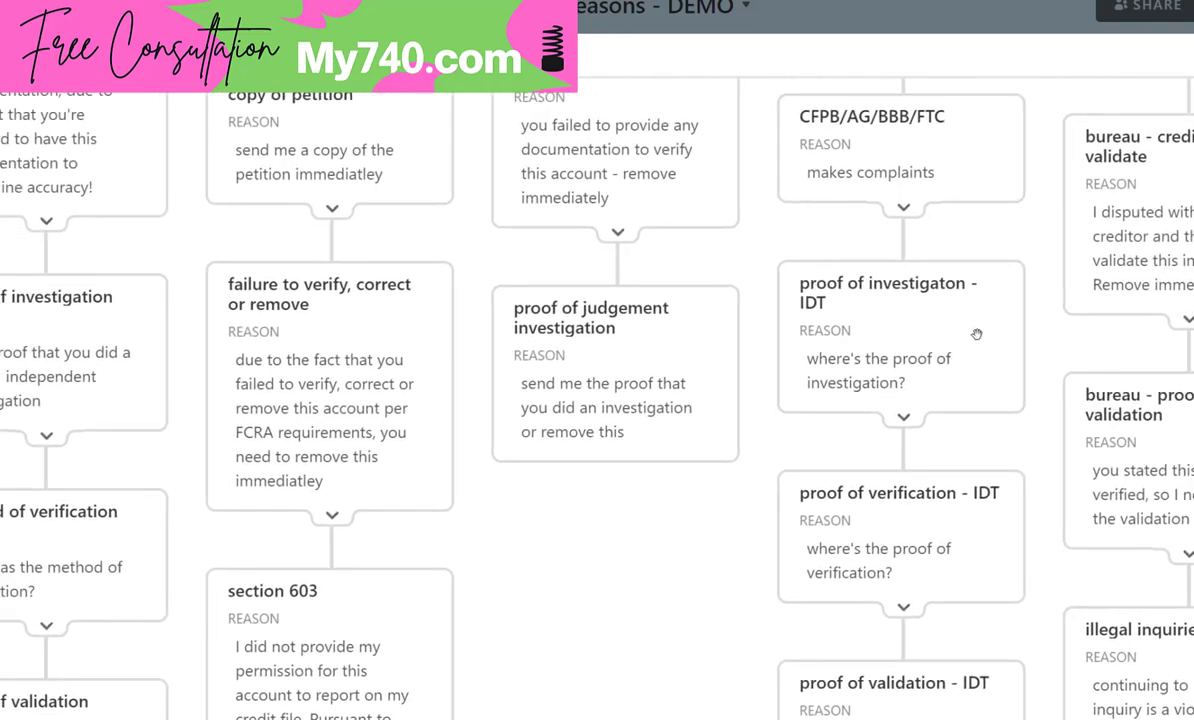
{"action": "scroll", "coordinate": [978, 327], "scroll_direction": "up", "scroll_amount": 5}
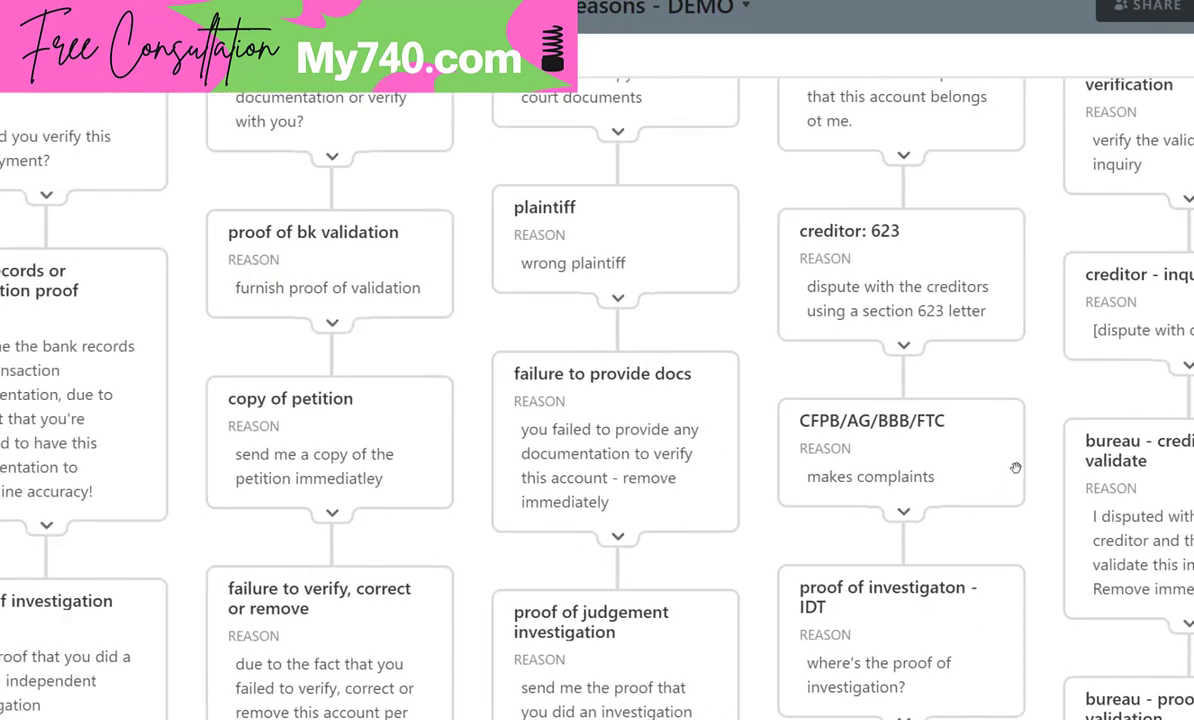
{"action": "scroll", "coordinate": [1014, 469], "scroll_direction": "up", "scroll_amount": 1}
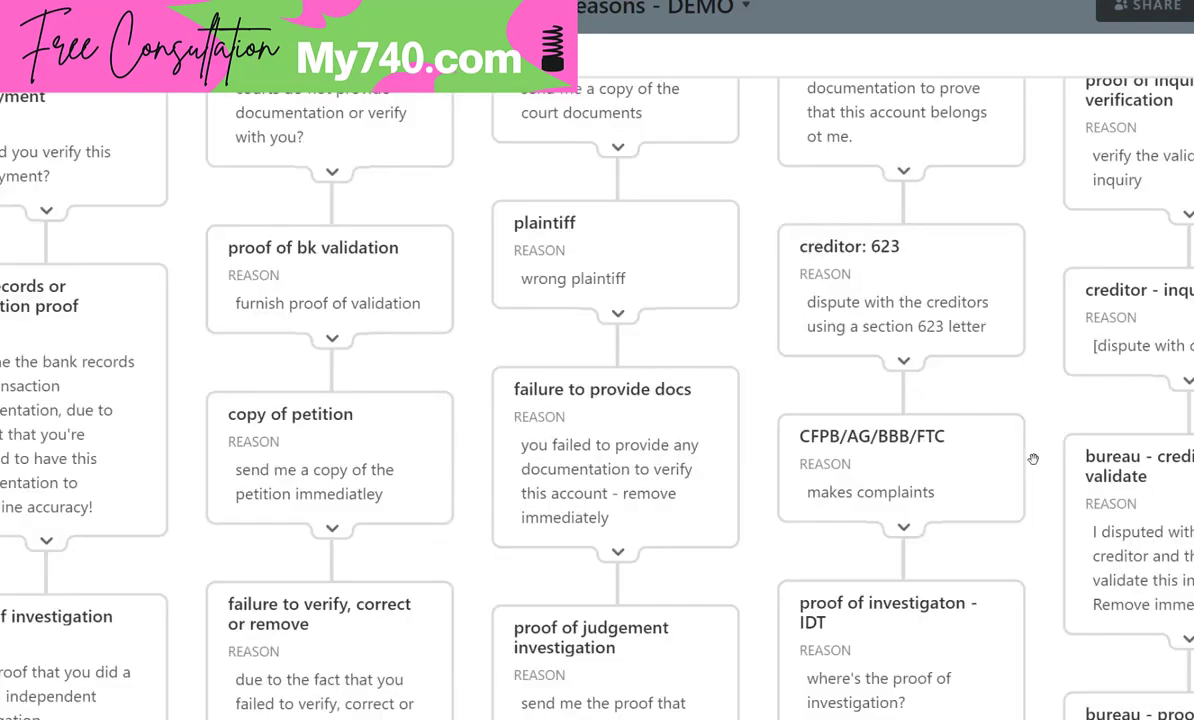
{"action": "scroll", "coordinate": [597, 400], "scroll_direction": "down", "scroll_amount": 2}
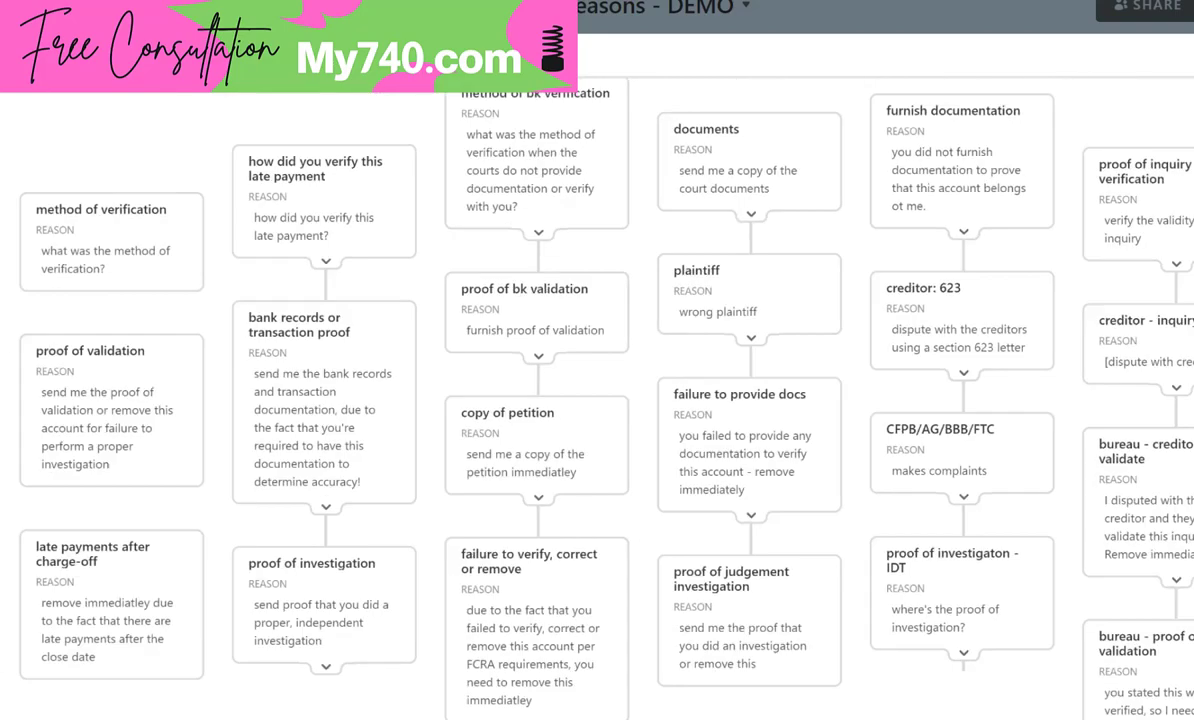
{"action": "scroll", "coordinate": [927, 190], "scroll_direction": "up", "scroll_amount": 5}
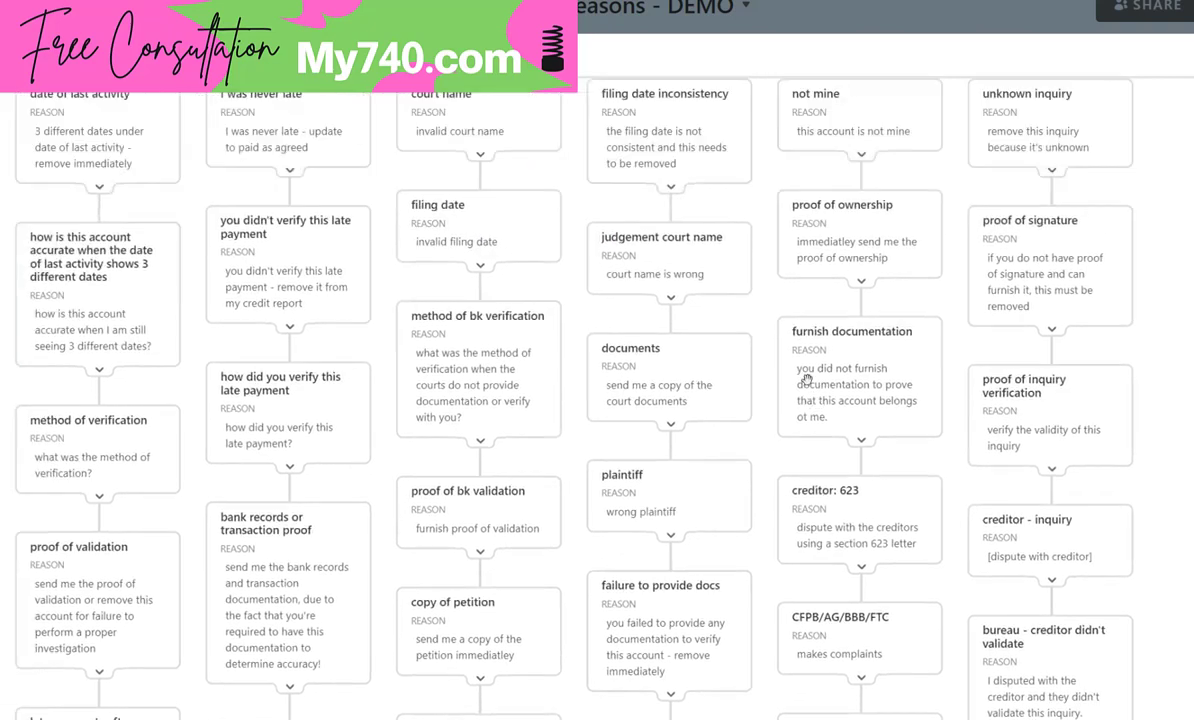
{"action": "scroll", "coordinate": [914, 285], "scroll_direction": "down", "scroll_amount": 1}
{"action": "scroll", "coordinate": [910, 270], "scroll_direction": "up", "scroll_amount": 2}
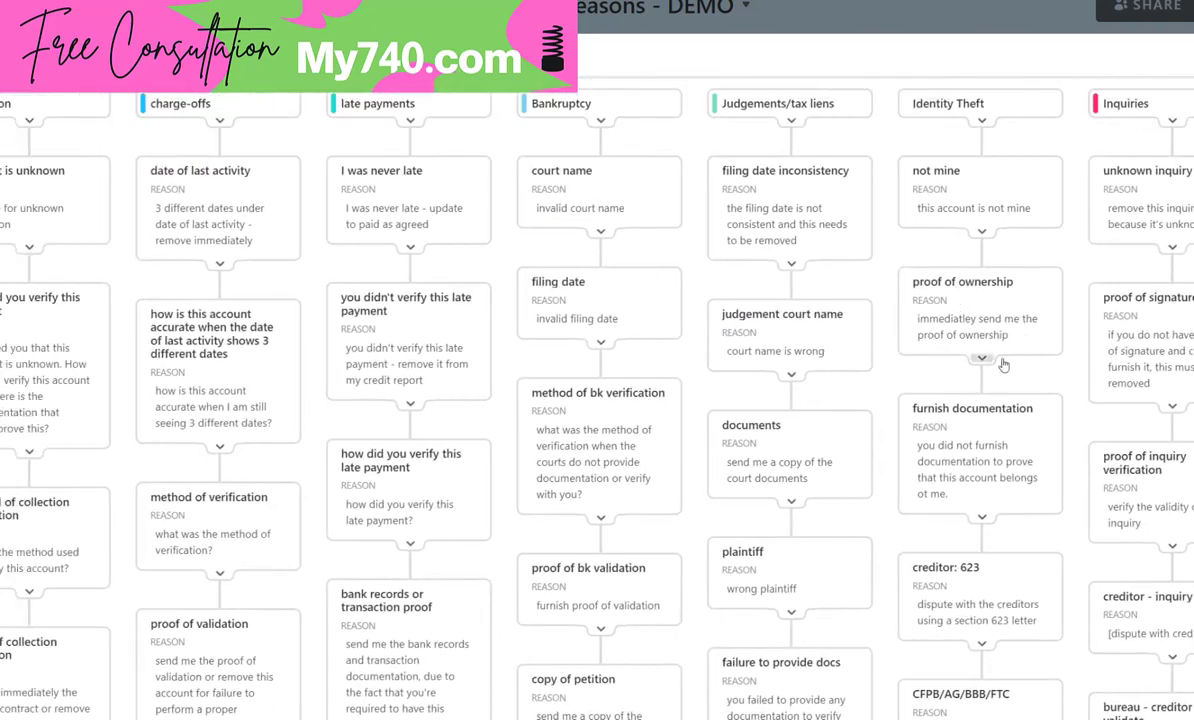
{"action": "scroll", "coordinate": [977, 360], "scroll_direction": "down", "scroll_amount": 2}
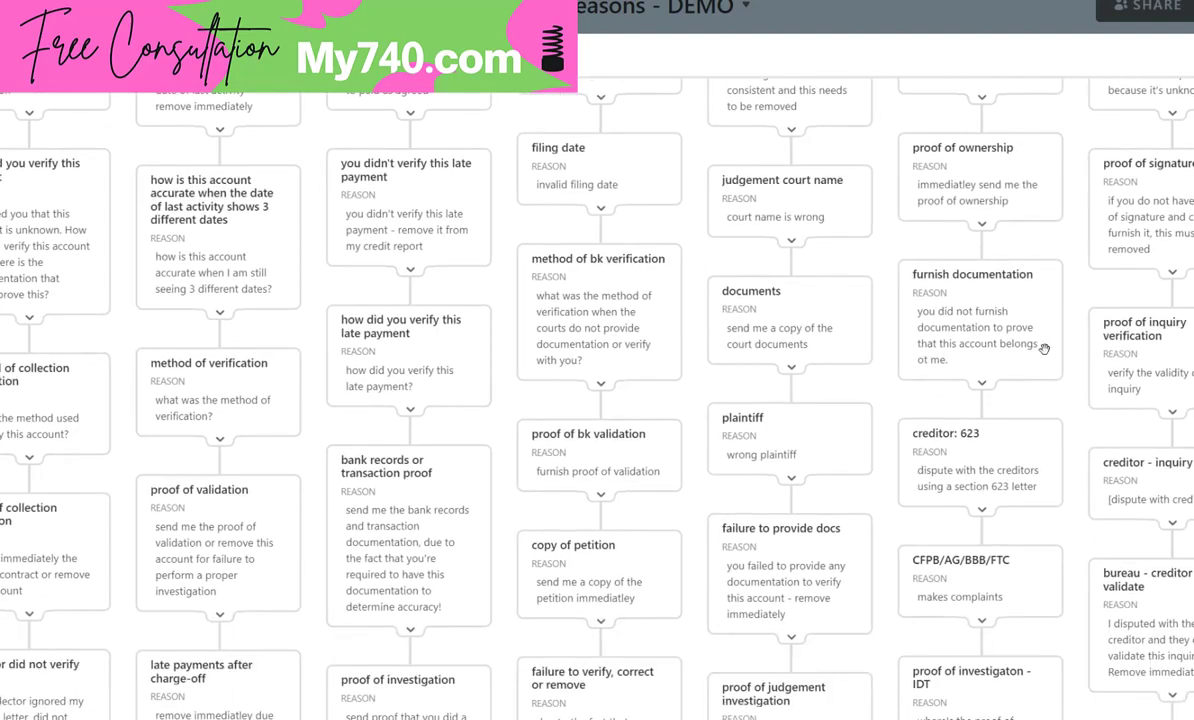
{"action": "scroll", "coordinate": [1037, 405], "scroll_direction": "down", "scroll_amount": 2}
{"action": "left_click_drag", "start_coordinate": [1037, 405], "coordinate": [1024, 212]}
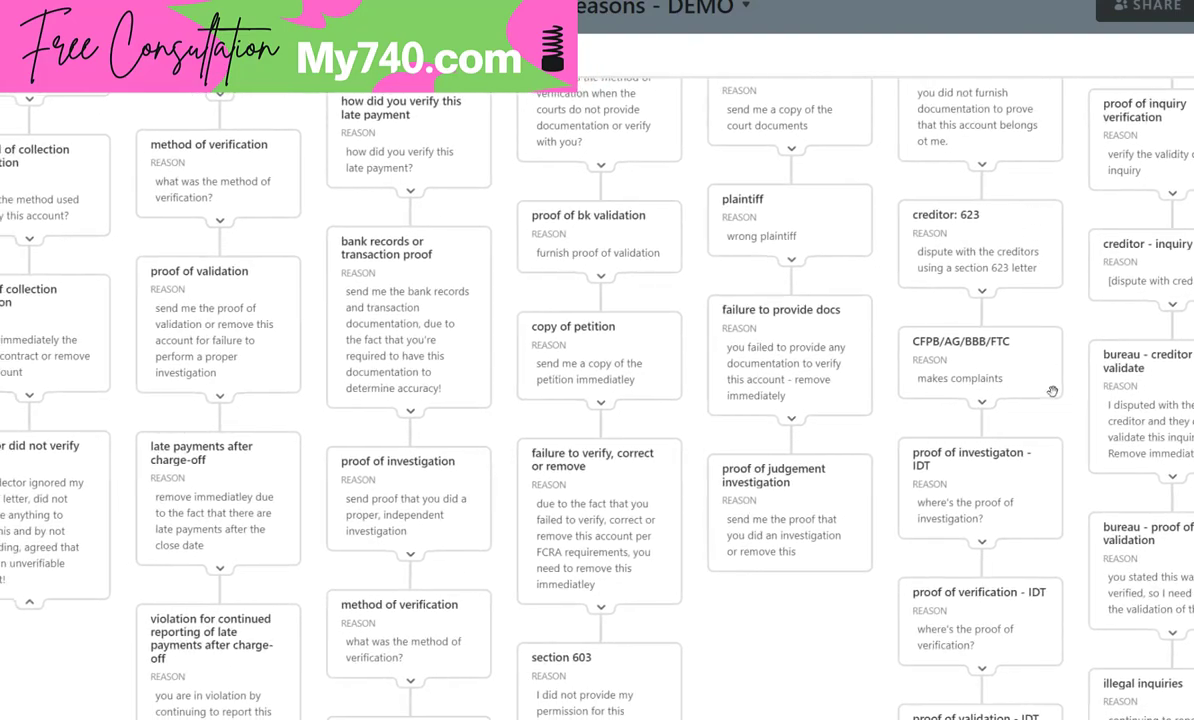
{"action": "scroll", "coordinate": [991, 444], "scroll_direction": "down", "scroll_amount": 2}
{"action": "scroll", "coordinate": [1063, 398], "scroll_direction": "down", "scroll_amount": 3}
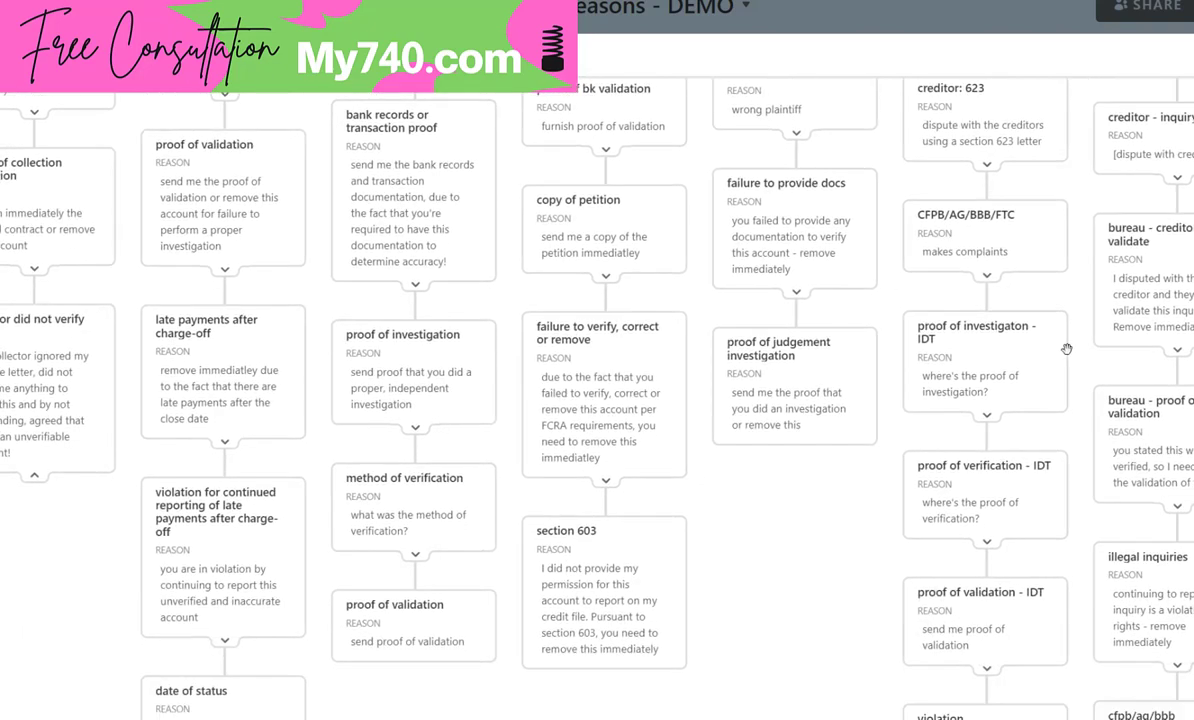
{"action": "scroll", "coordinate": [1078, 364], "scroll_direction": "down", "scroll_amount": 3}
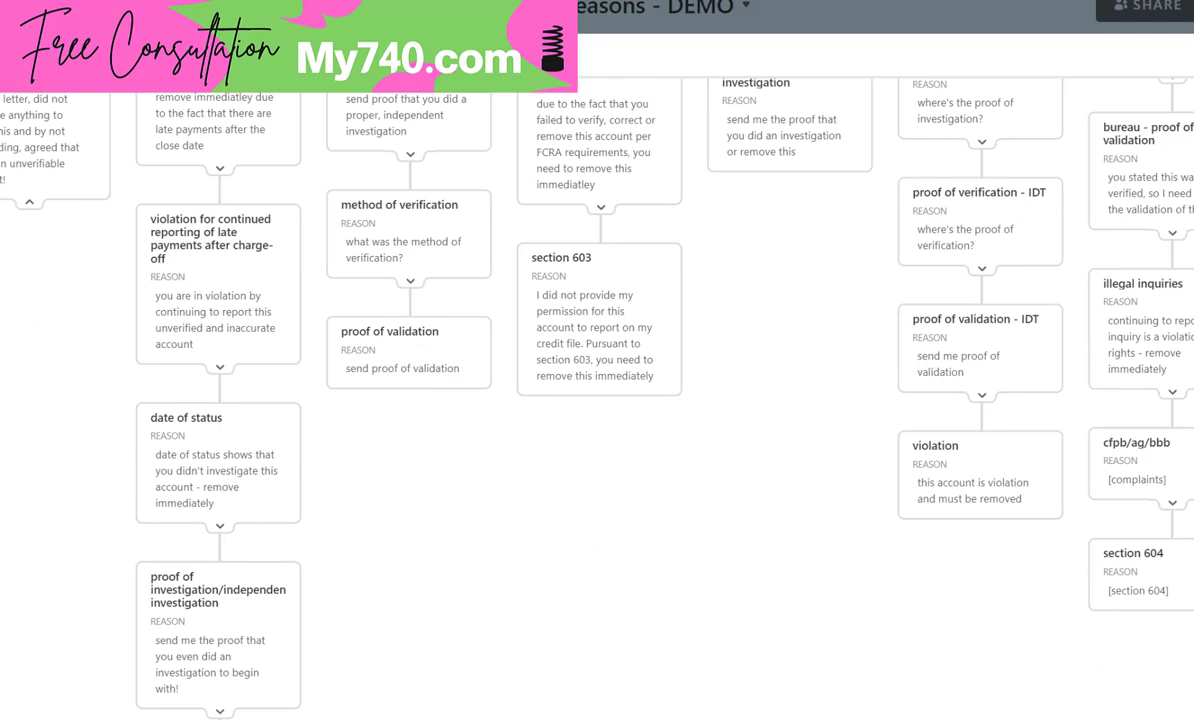
Step: Close the enlarged org chart and the apps dashboard, and review the TYPE, ROUND and Reason entries in the table
{"action": "key", "text": "Escape"}
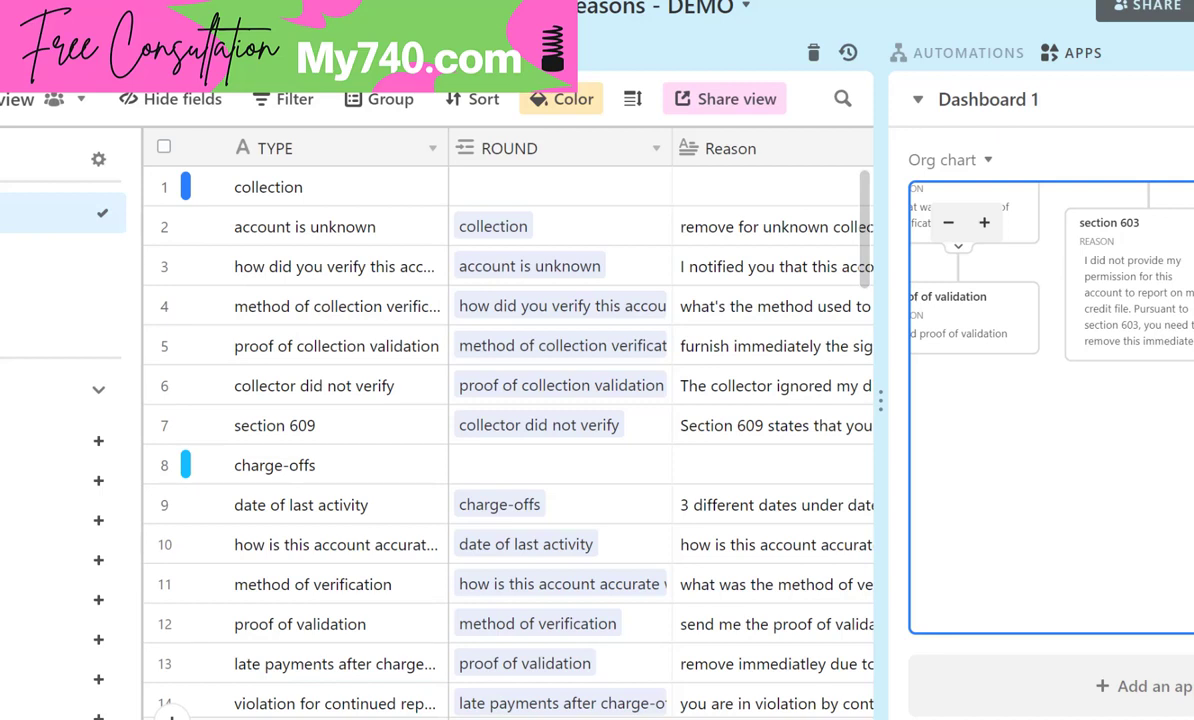
{"action": "left_click", "coordinate": [1075, 52]}
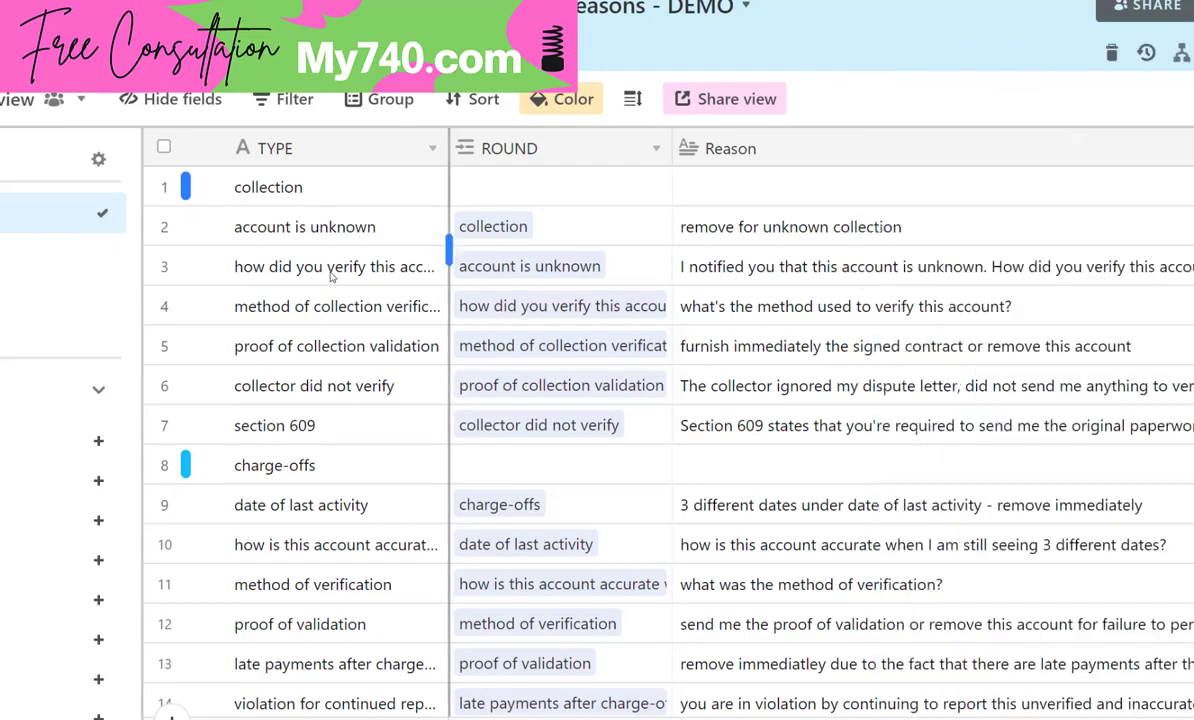
{"action": "scroll", "coordinate": [527, 370], "scroll_direction": "down", "scroll_amount": 10}
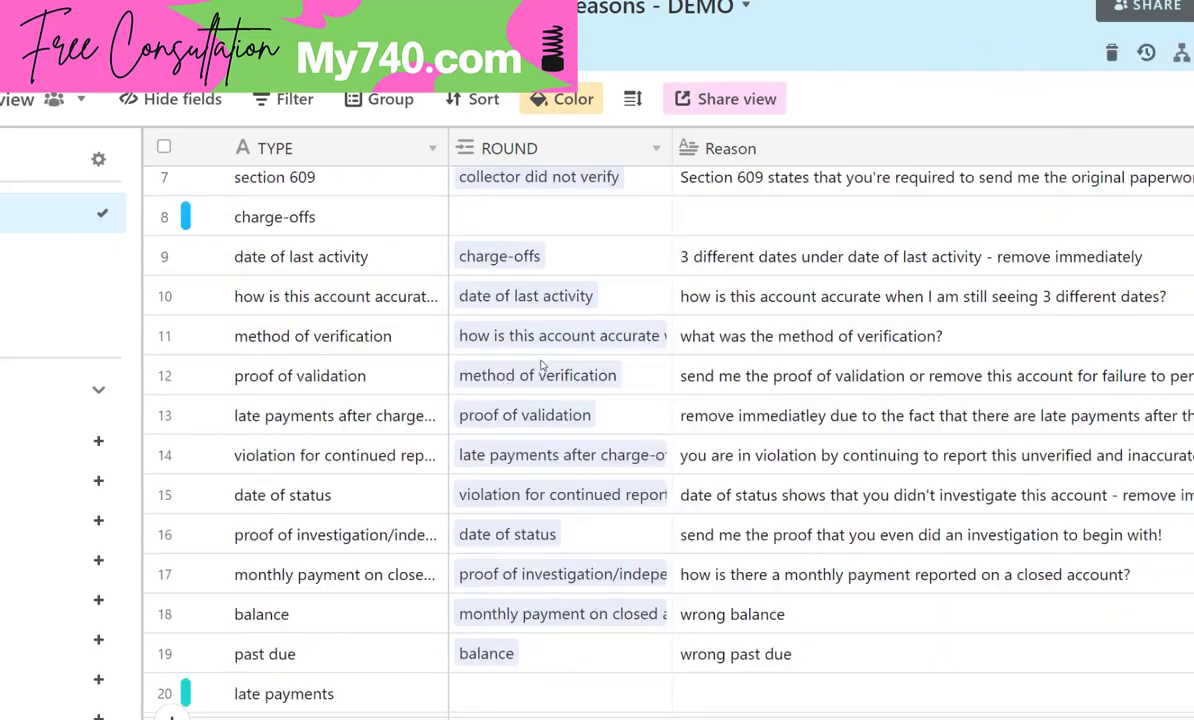
{"action": "scroll", "coordinate": [541, 365], "scroll_direction": "down", "scroll_amount": 4}
{"action": "scroll", "coordinate": [541, 365], "scroll_direction": "up", "scroll_amount": 10}
{"action": "scroll", "coordinate": [533, 368], "scroll_direction": "up", "scroll_amount": 4}
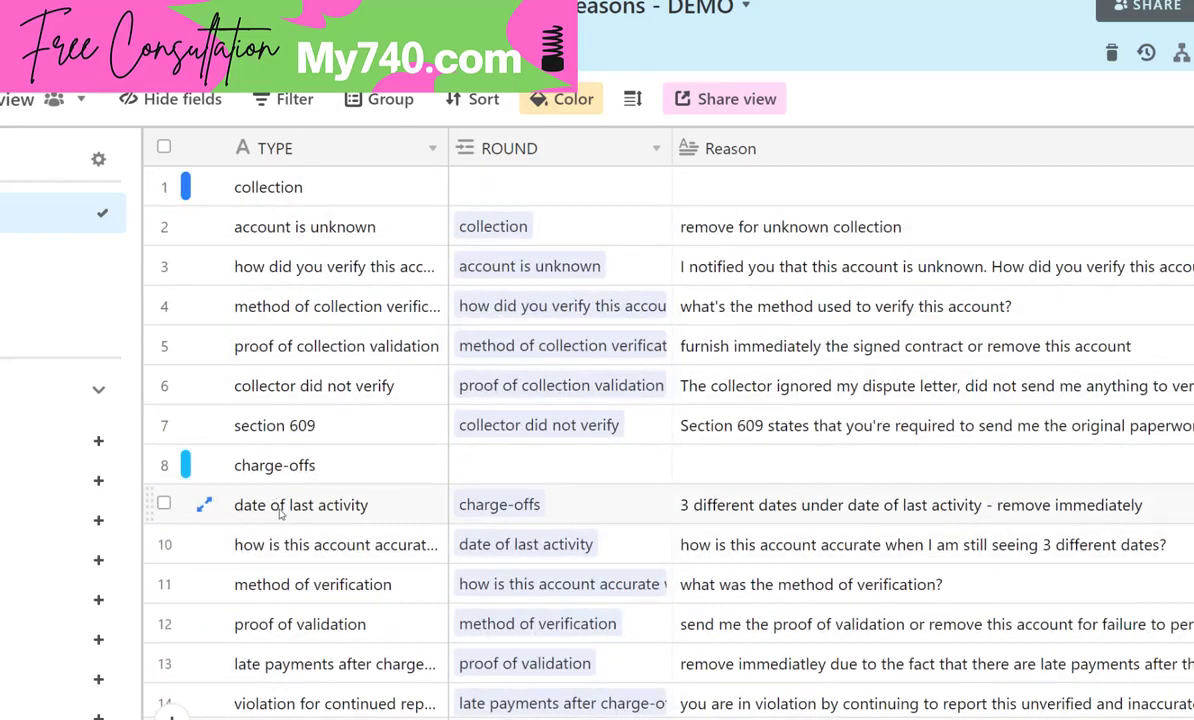
{"action": "scroll", "coordinate": [270, 497], "scroll_direction": "down", "scroll_amount": 8}
{"action": "scroll", "coordinate": [280, 514], "scroll_direction": "down", "scroll_amount": 9}
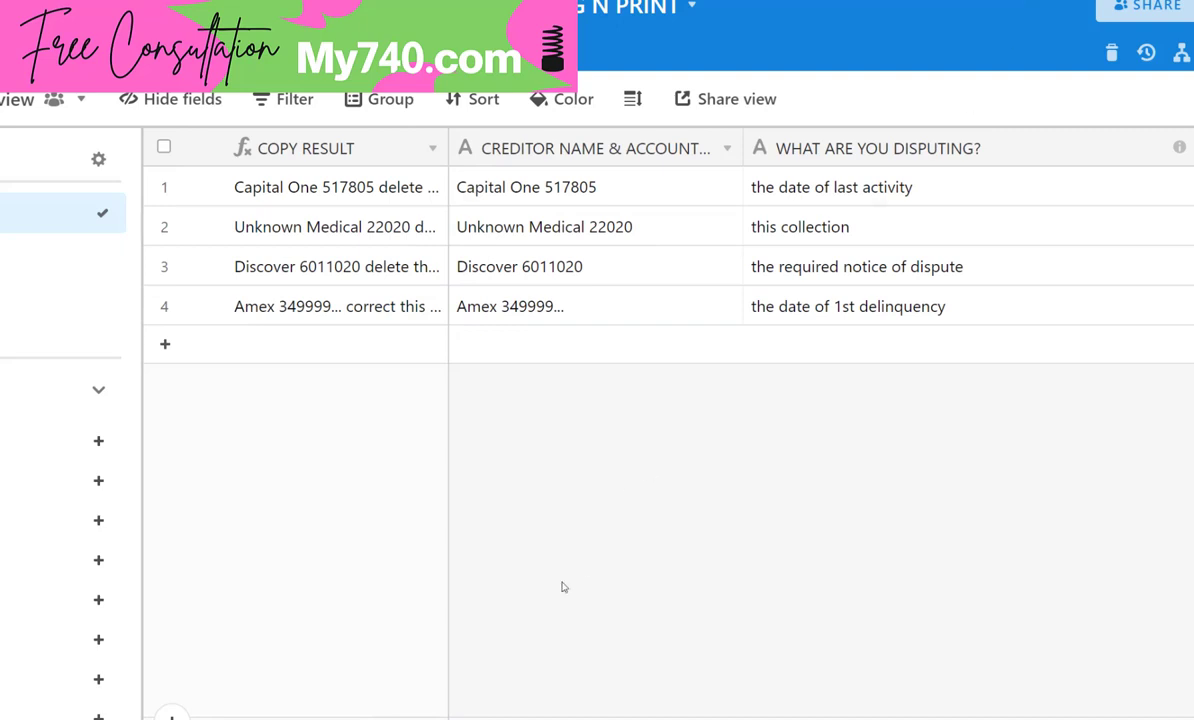
Step: In the new record, enter Barclays with its account number as the creditor and "date last reported" as the disputed item
{"action": "scroll", "coordinate": [770, 250], "scroll_direction": "right", "scroll_amount": 3}
{"action": "scroll", "coordinate": [770, 250], "scroll_direction": "left", "scroll_amount": 3}
{"action": "key", "text": "alt+Tab"}
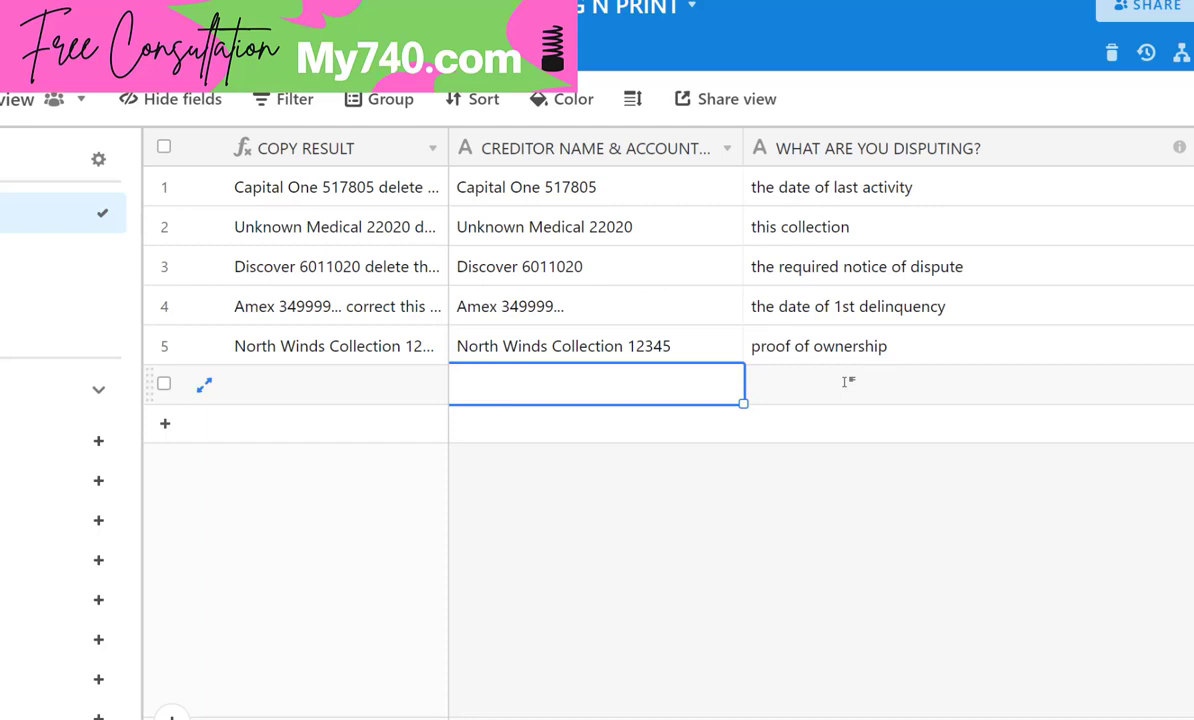
{"action": "type", "text": "Barclays 12345"}
{"action": "key", "text": "Tab"}
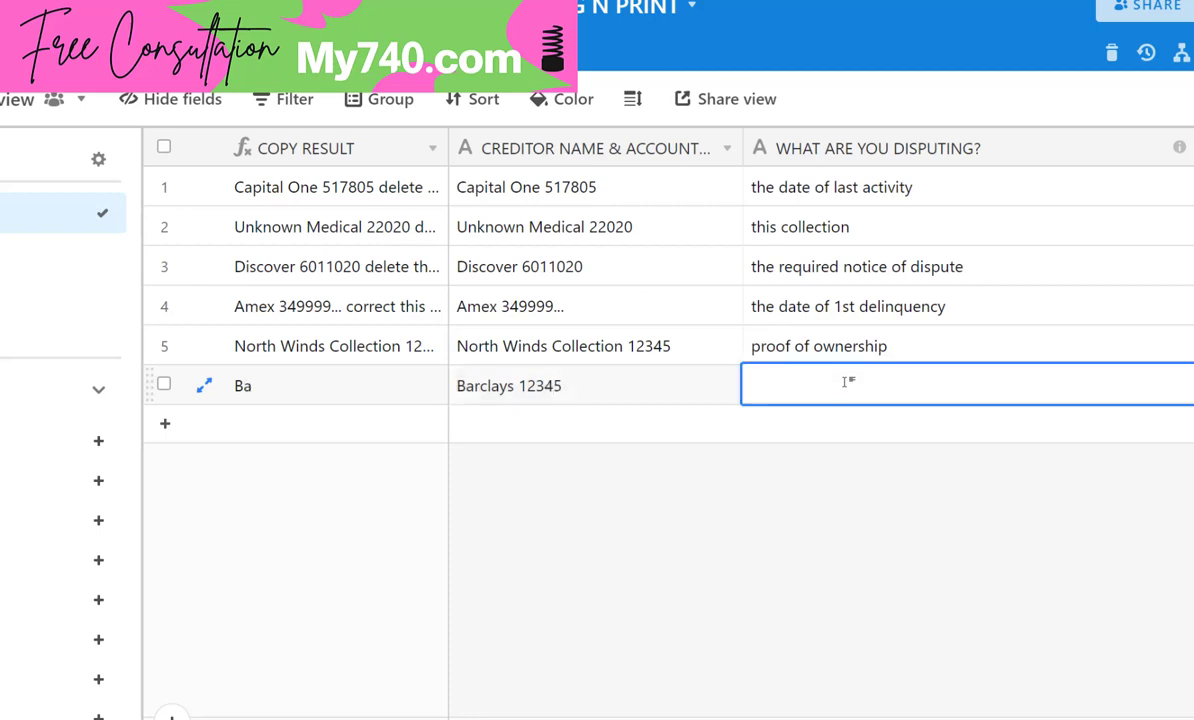
{"action": "type", "text": "da"}
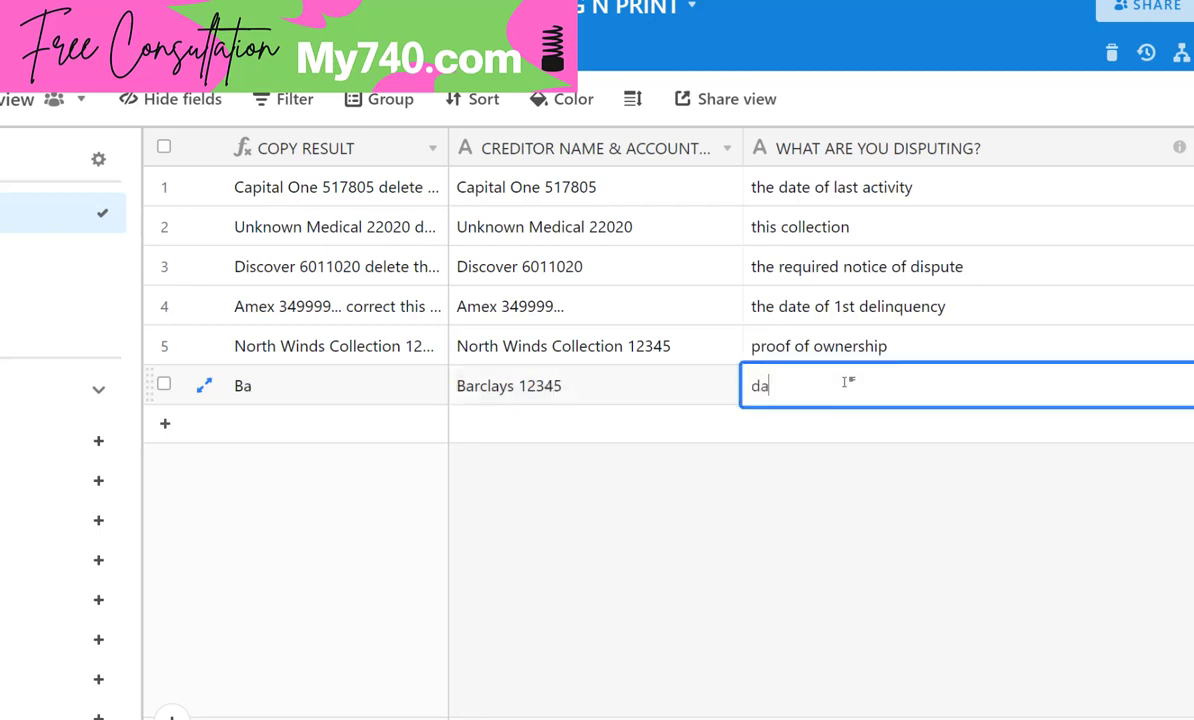
{"action": "type", "text": "te last reported"}
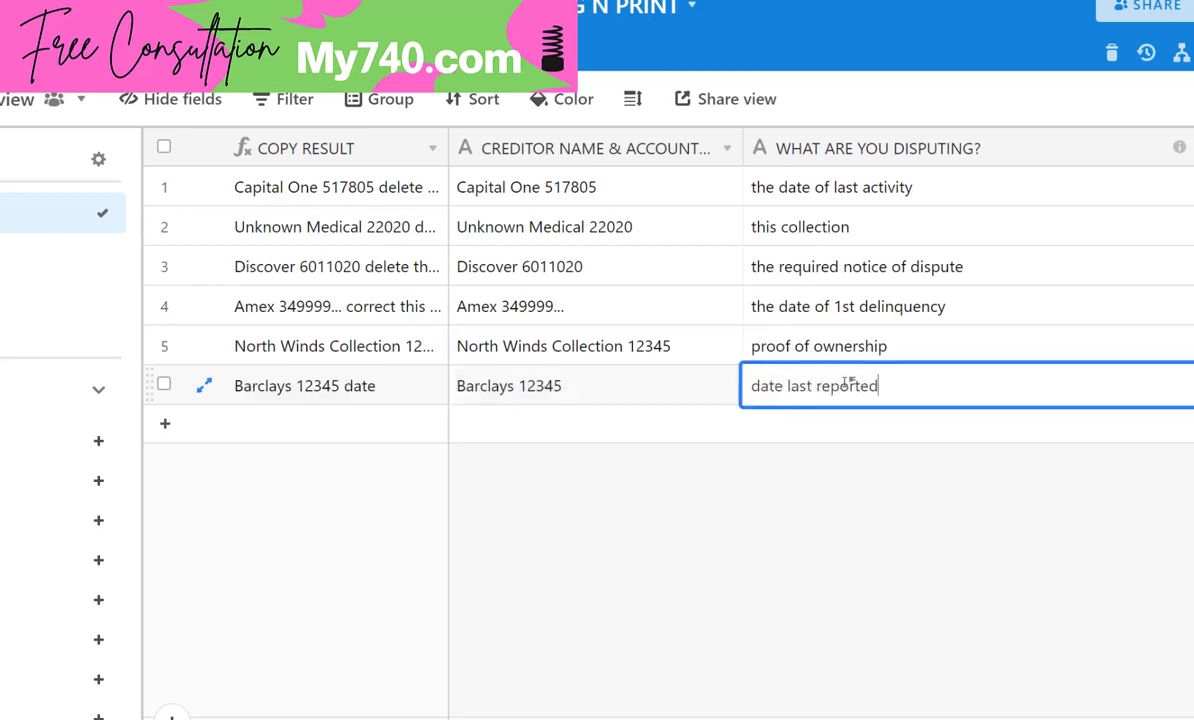
Step: Enter the inaccuracy reason "was not updated even though the credit bureaus stated it was "verified as accurate"" and choose "delete this account for inaccuracy"
{"action": "key", "text": "Tab"}
{"action": "type", "text": "was "}
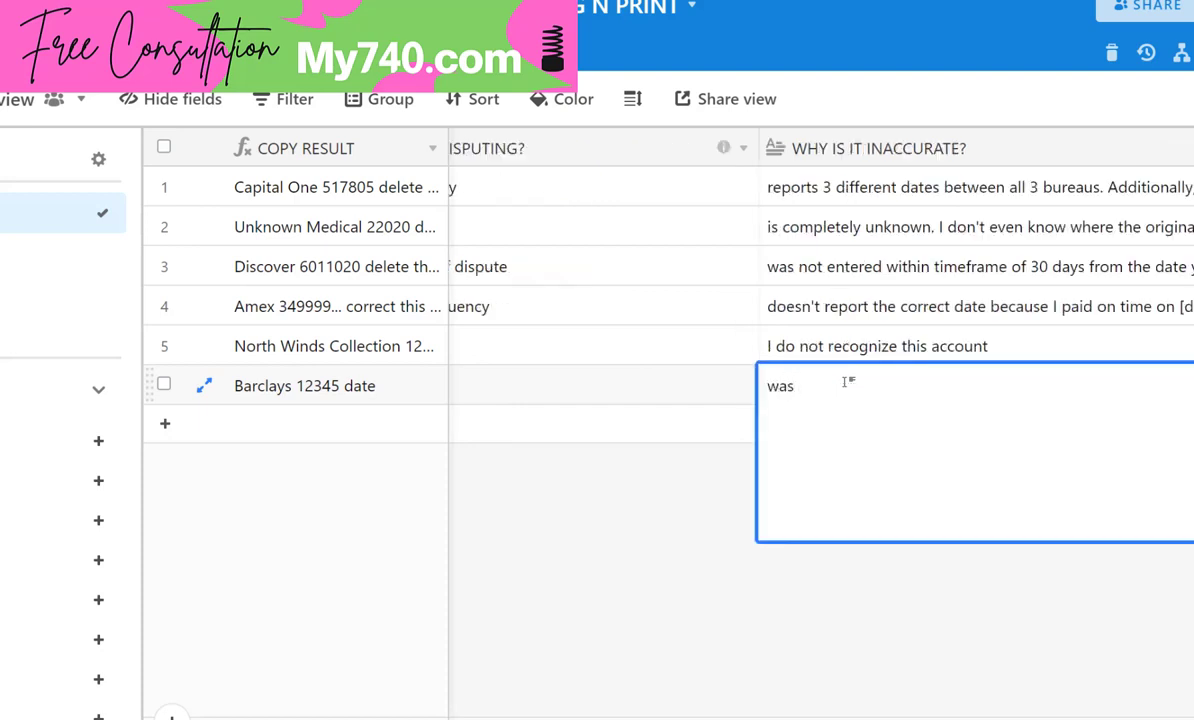
{"action": "type", "text": "not updated "}
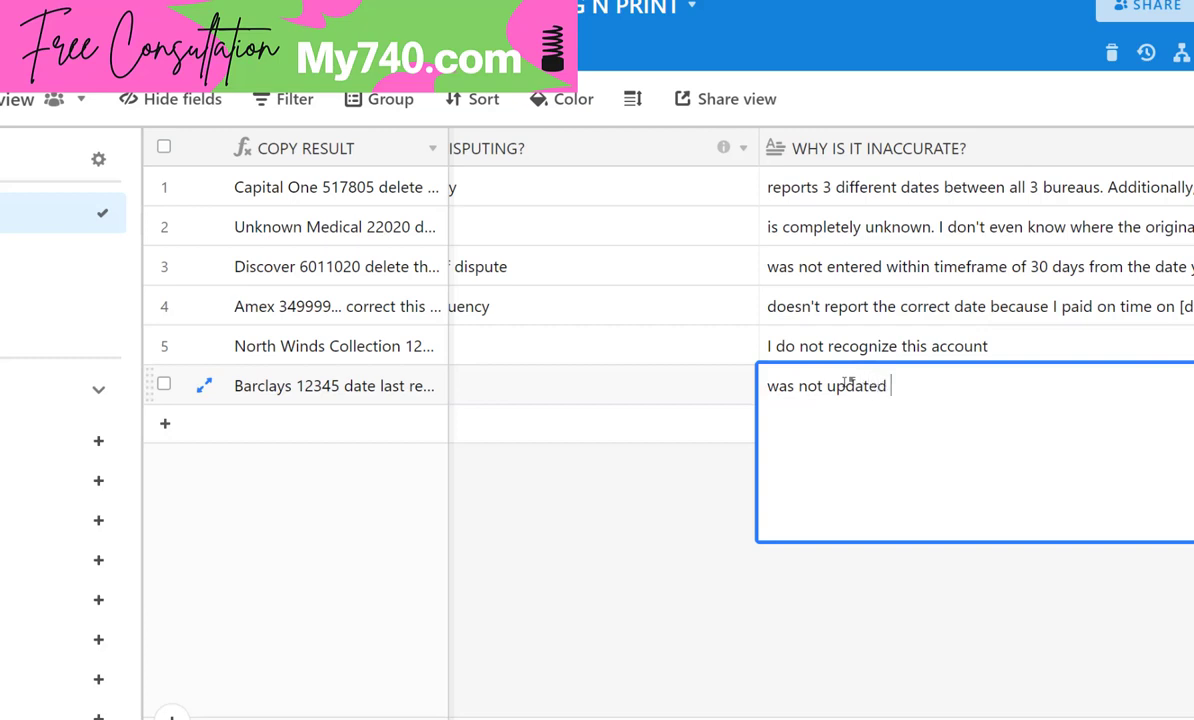
{"action": "type", "text": "even though the "}
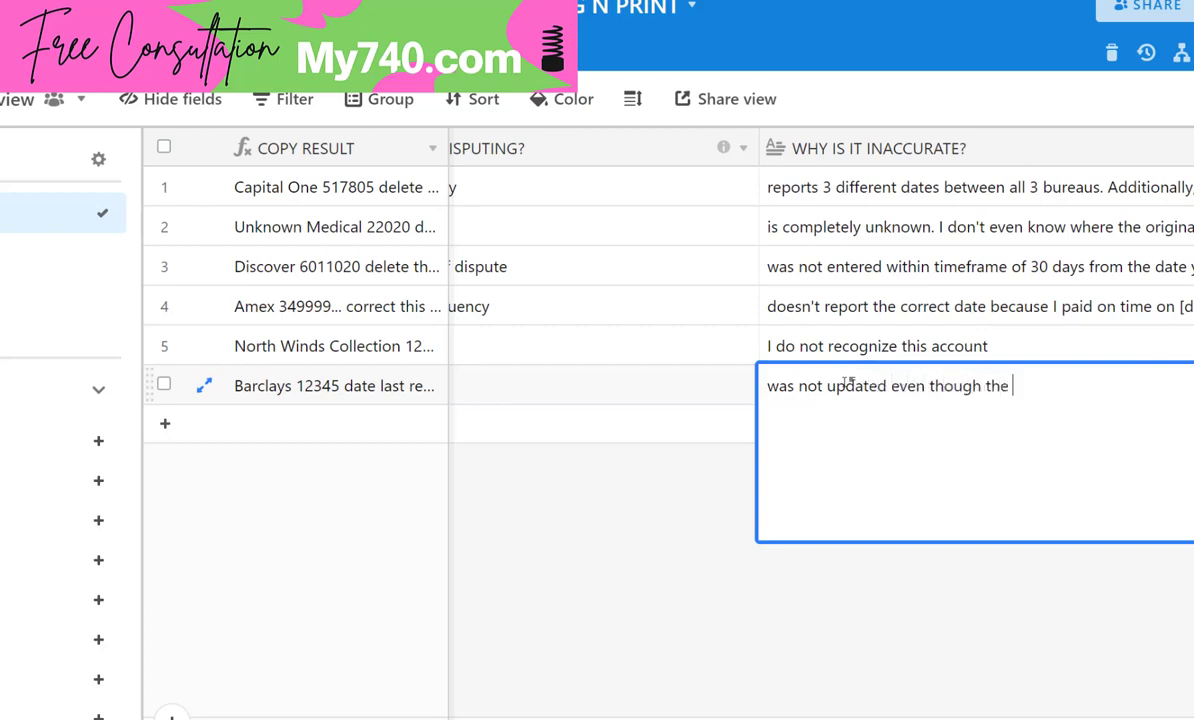
{"action": "type", "text": "credit bureaus stated it w "}
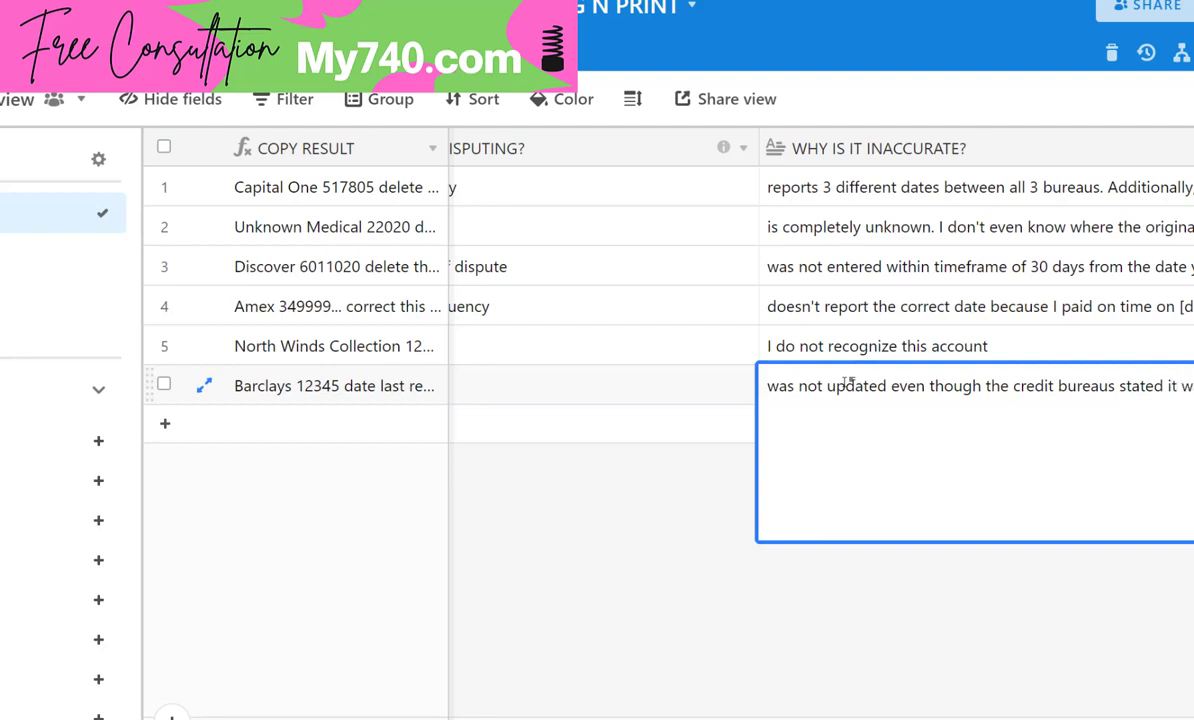
{"action": "type", "text": "accurate\""}
{"action": "key", "text": "Tab"}
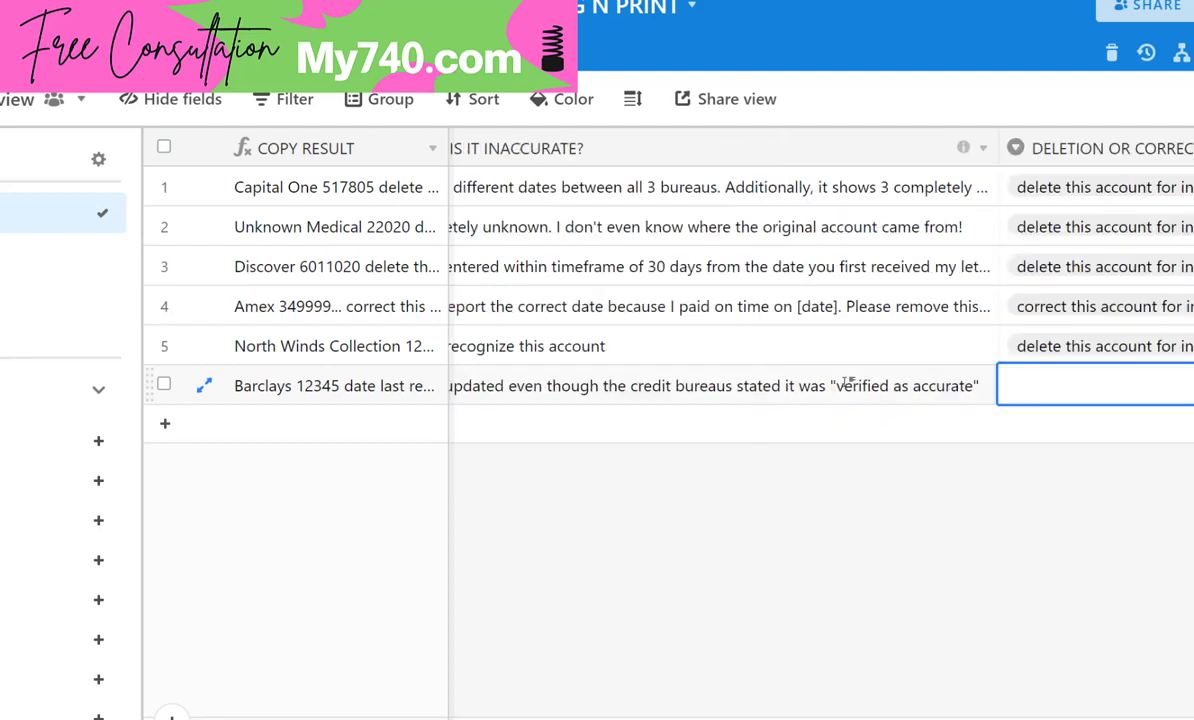
{"action": "left_click", "coordinate": [1100, 389]}
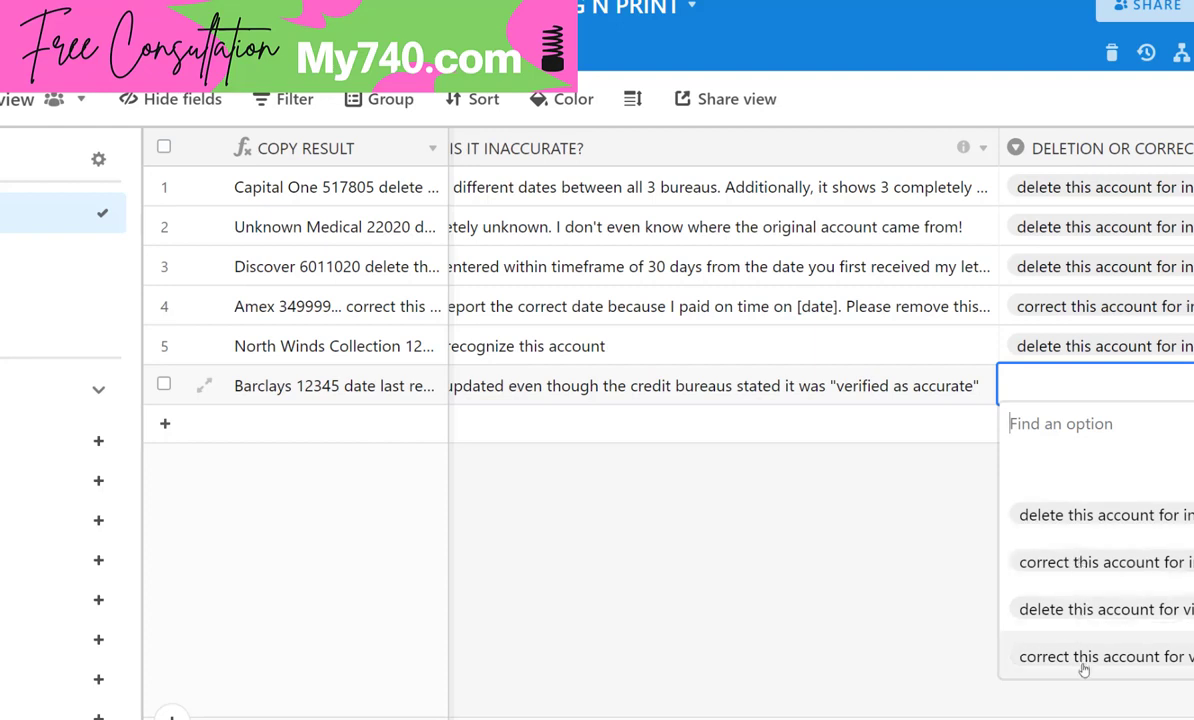
{"action": "left_click", "coordinate": [1103, 528]}
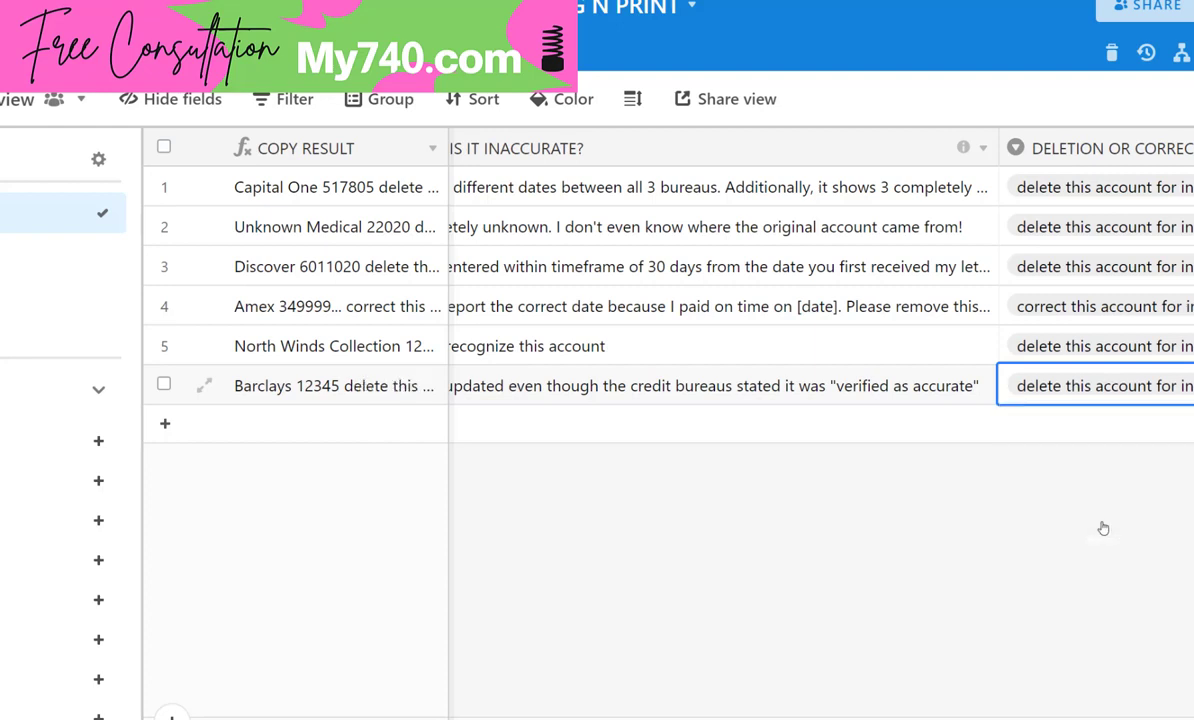
Step: Copy the Barclays record's COPY RESULT text and paste it into the blank Word document
{"action": "scroll", "coordinate": [1007, 533], "scroll_direction": "left", "scroll_amount": 1}
{"action": "scroll", "coordinate": [770, 300], "scroll_direction": "left", "scroll_amount": 6}
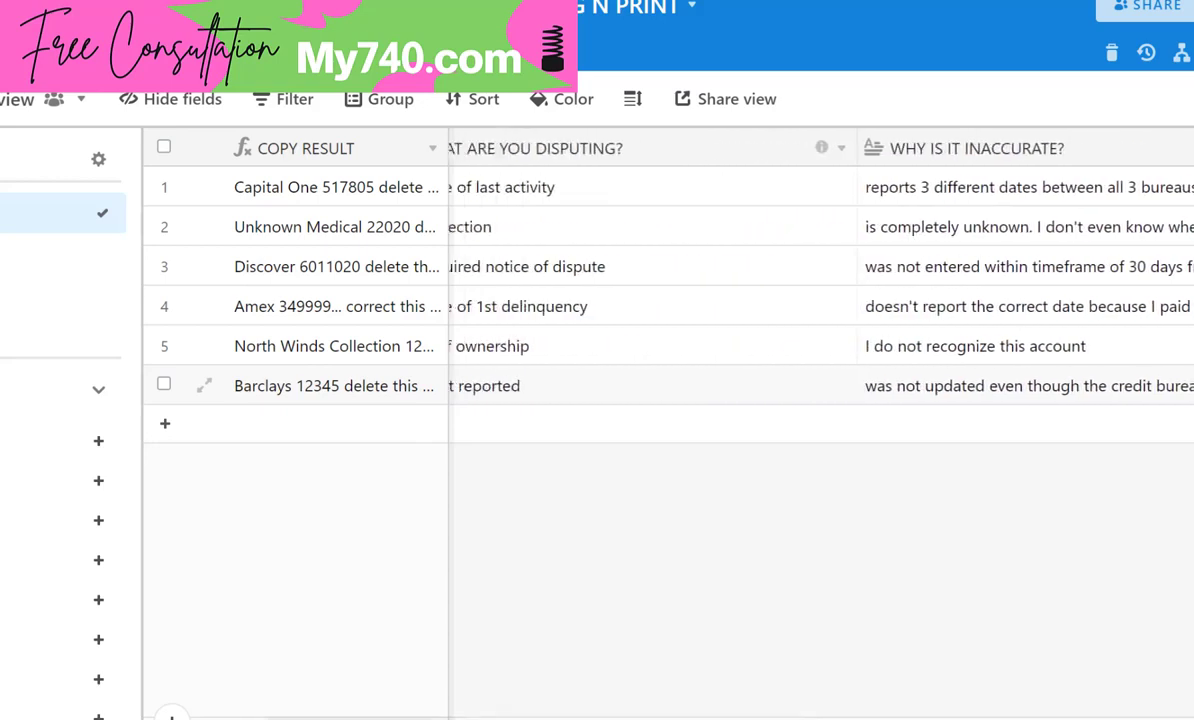
{"action": "left_click", "coordinate": [315, 393]}
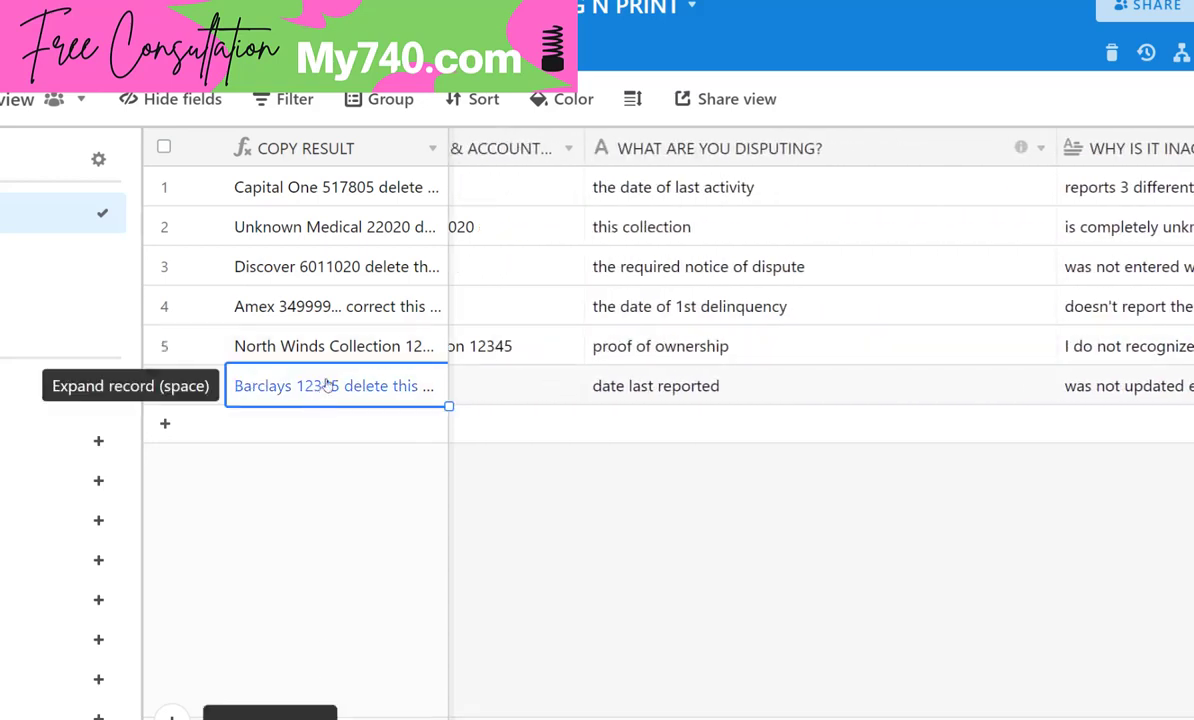
{"action": "key", "text": "ctrl+c"}
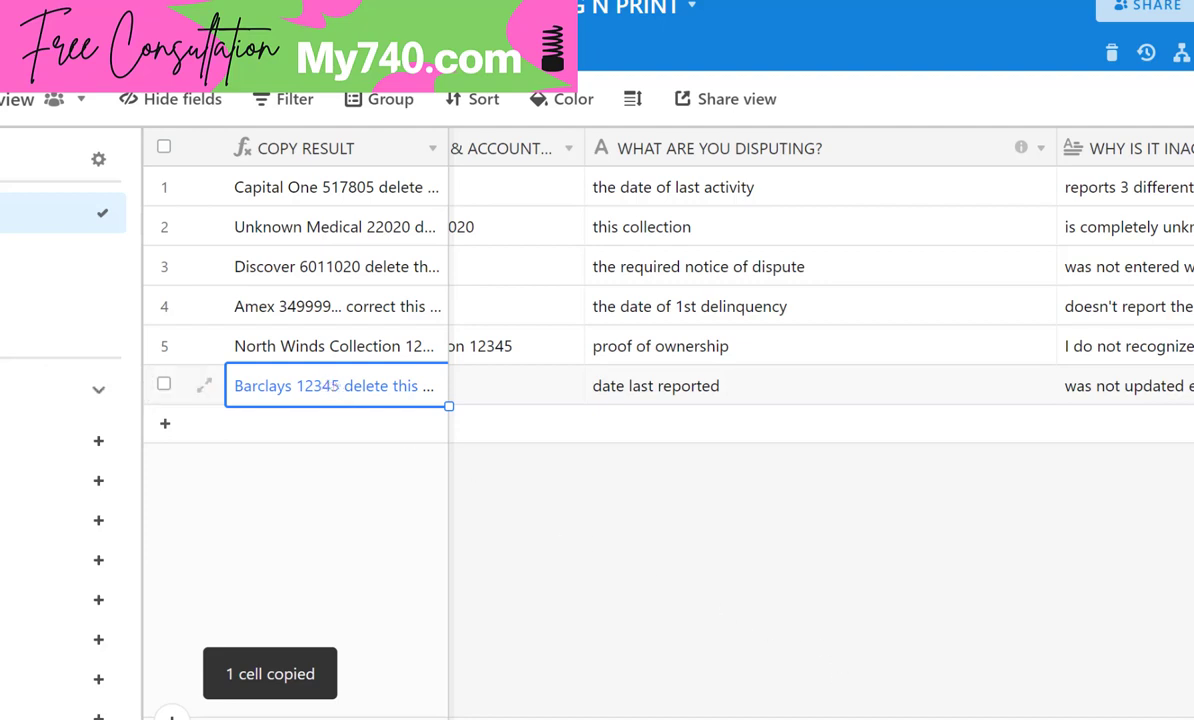
{"action": "key", "text": "alt+Tab"}
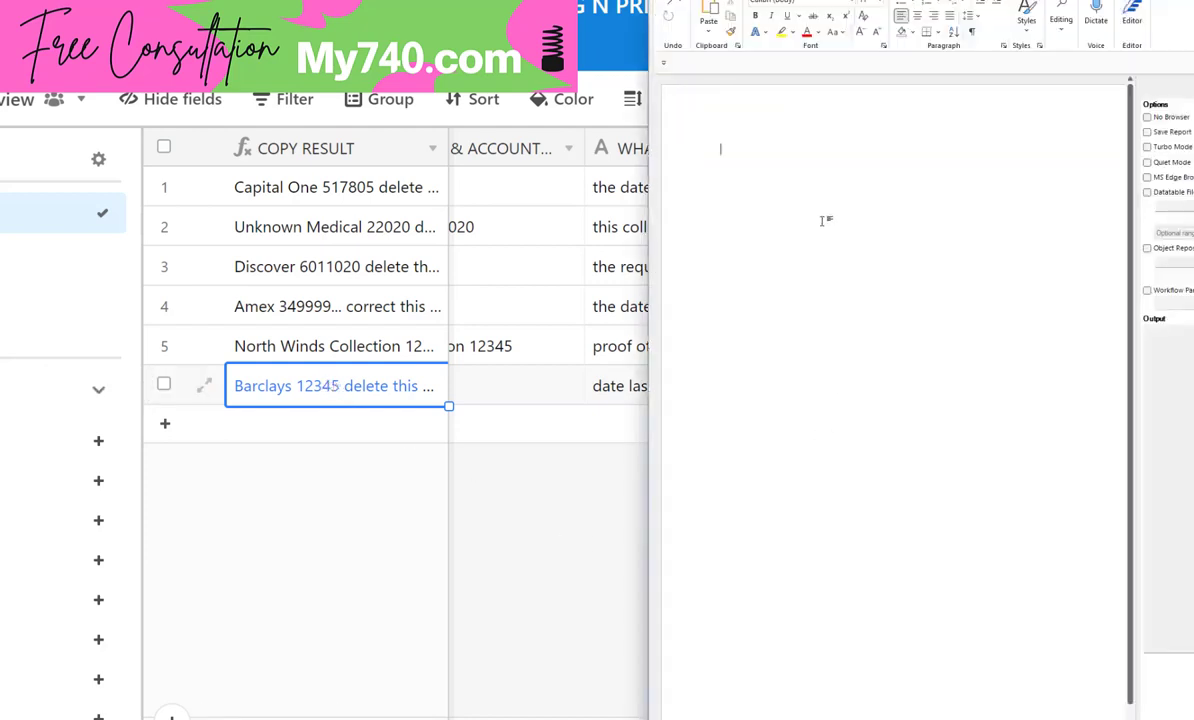
{"action": "key", "text": "ctrl+v"}
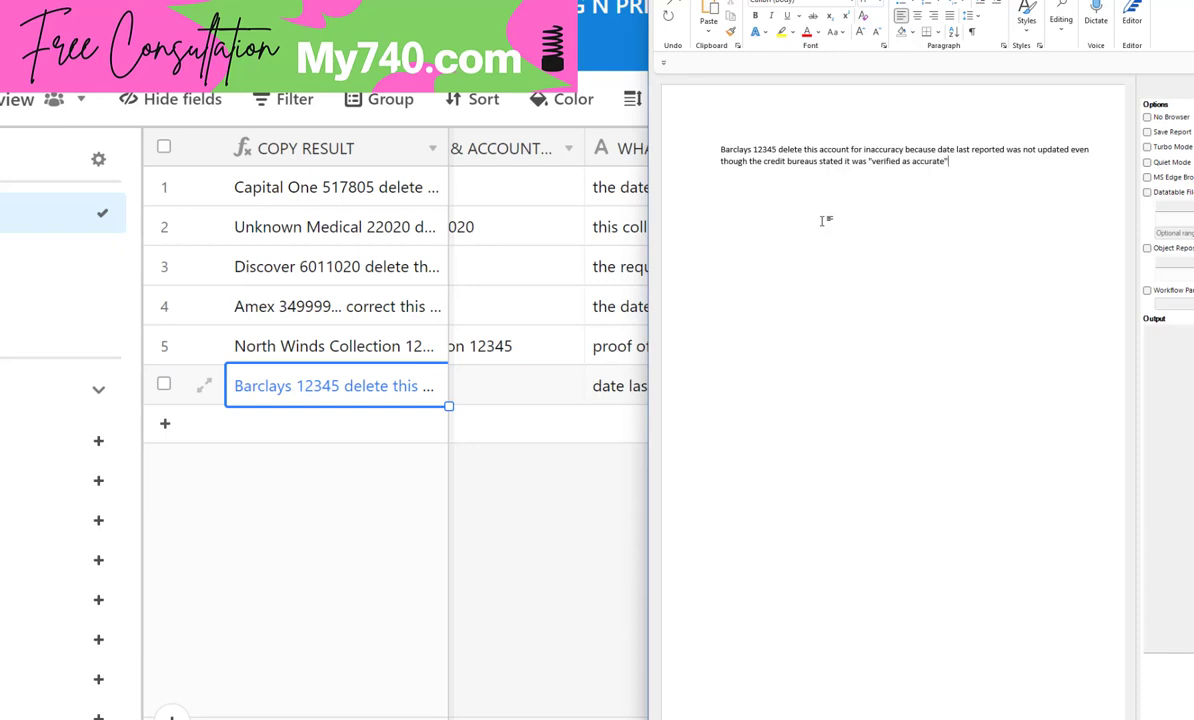
Step: In the Dispute Reason Result view of the dispute reason creator base, add a blank record and try to clear its generated reason
{"action": "left_click", "coordinate": [596, 569]}
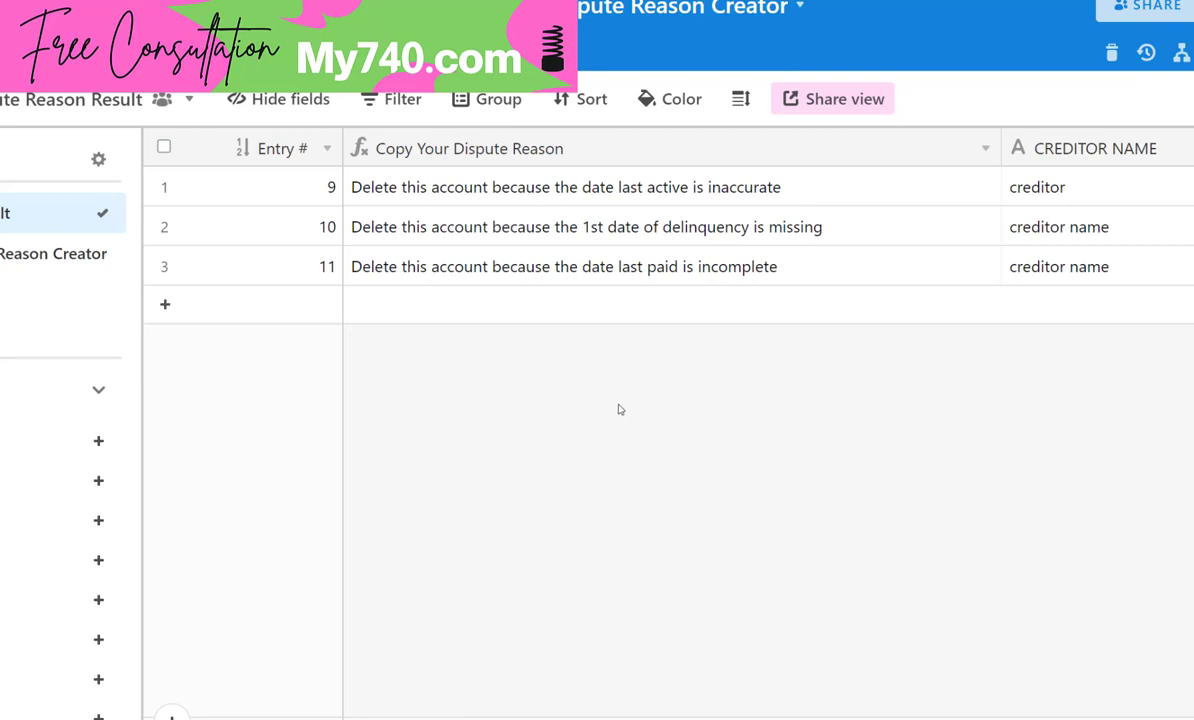
{"action": "key", "text": "ctrl+plus"}
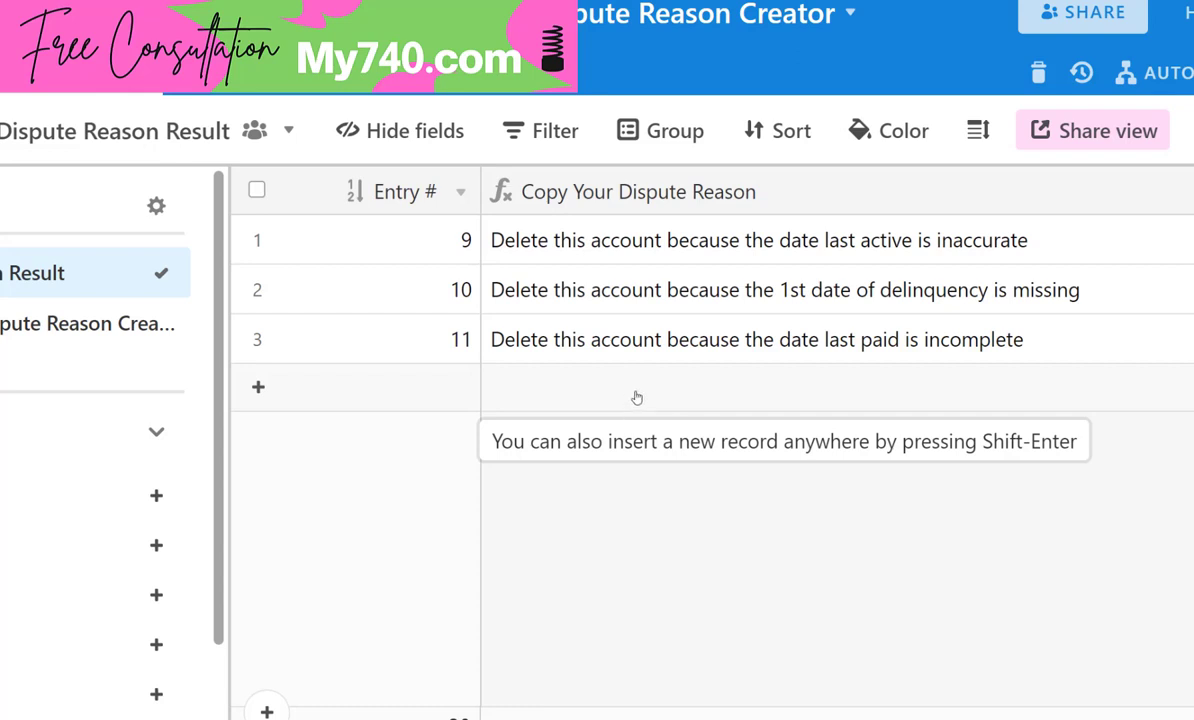
{"action": "left_click", "coordinate": [637, 398]}
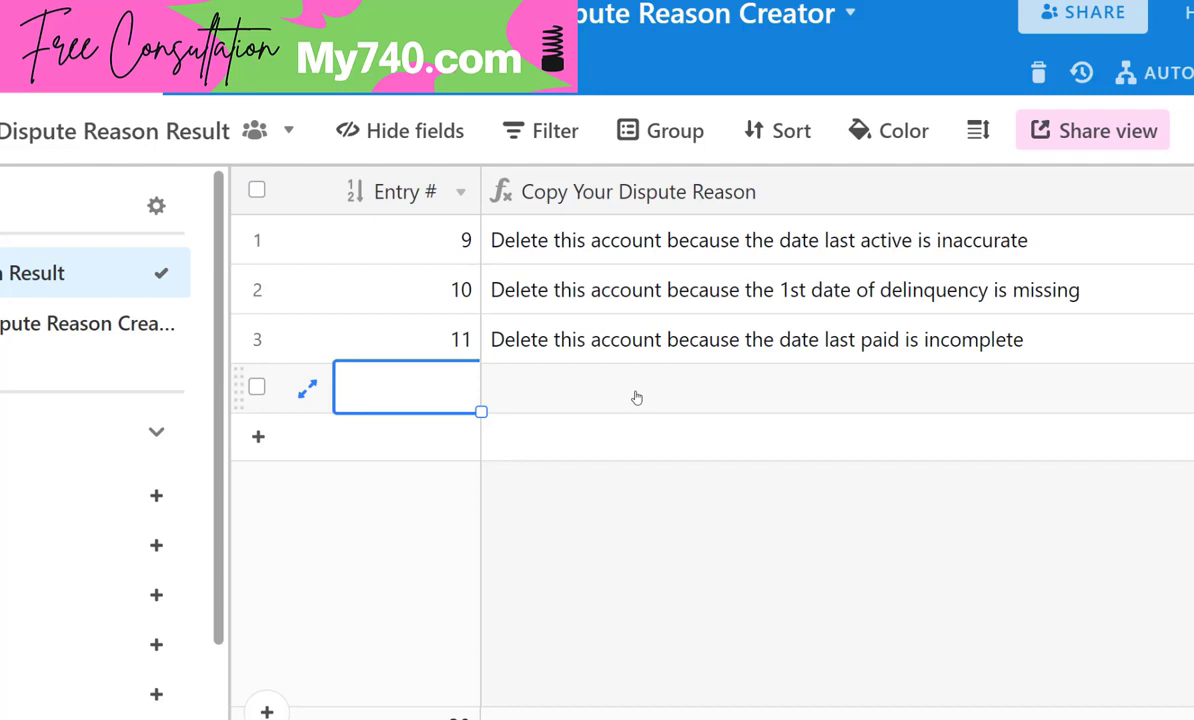
{"action": "left_click", "coordinate": [637, 396]}
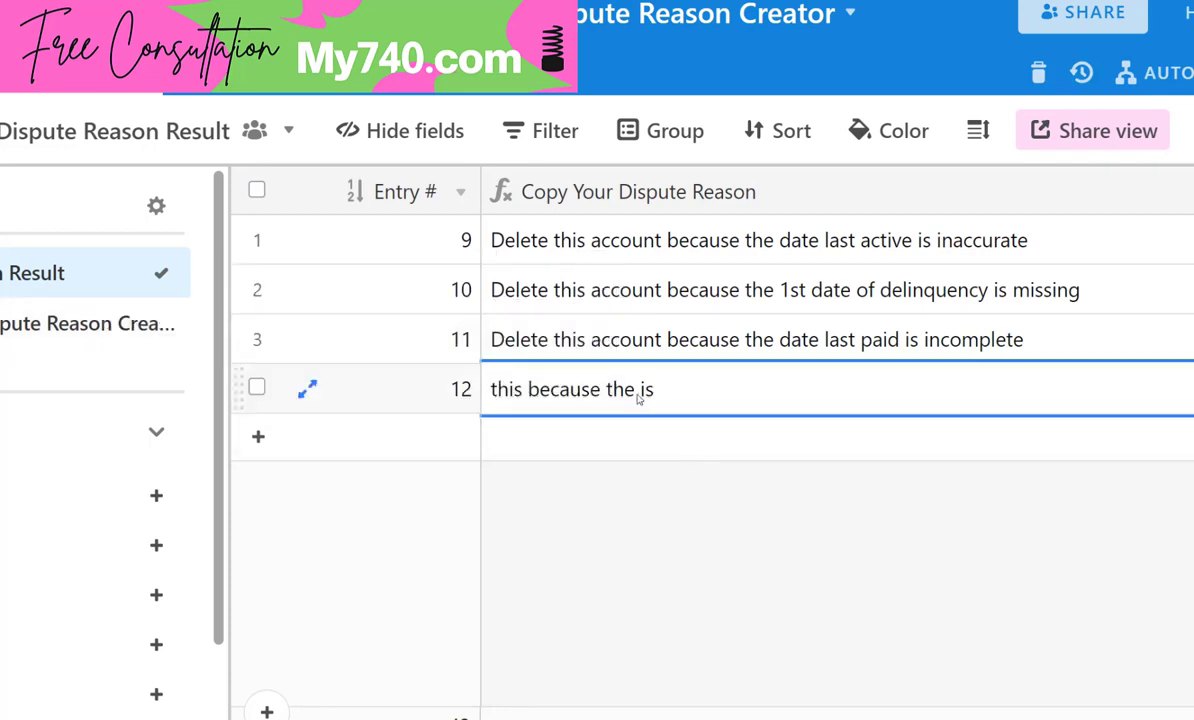
{"action": "key", "text": "Delete"}
Step: Open the Perfect Dispute Reason Creator form and enter Discover as the creditor name along with its account number
{"action": "left_click", "coordinate": [686, 570]}
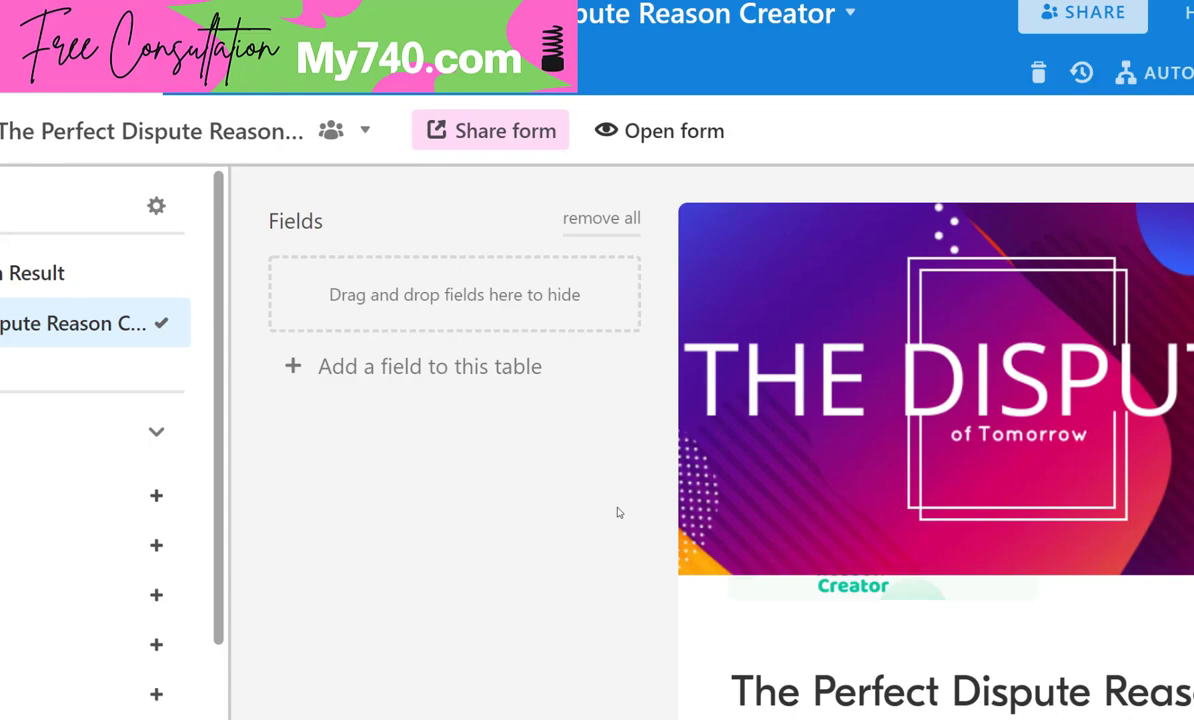
{"action": "key", "text": "ctrl+minus"}
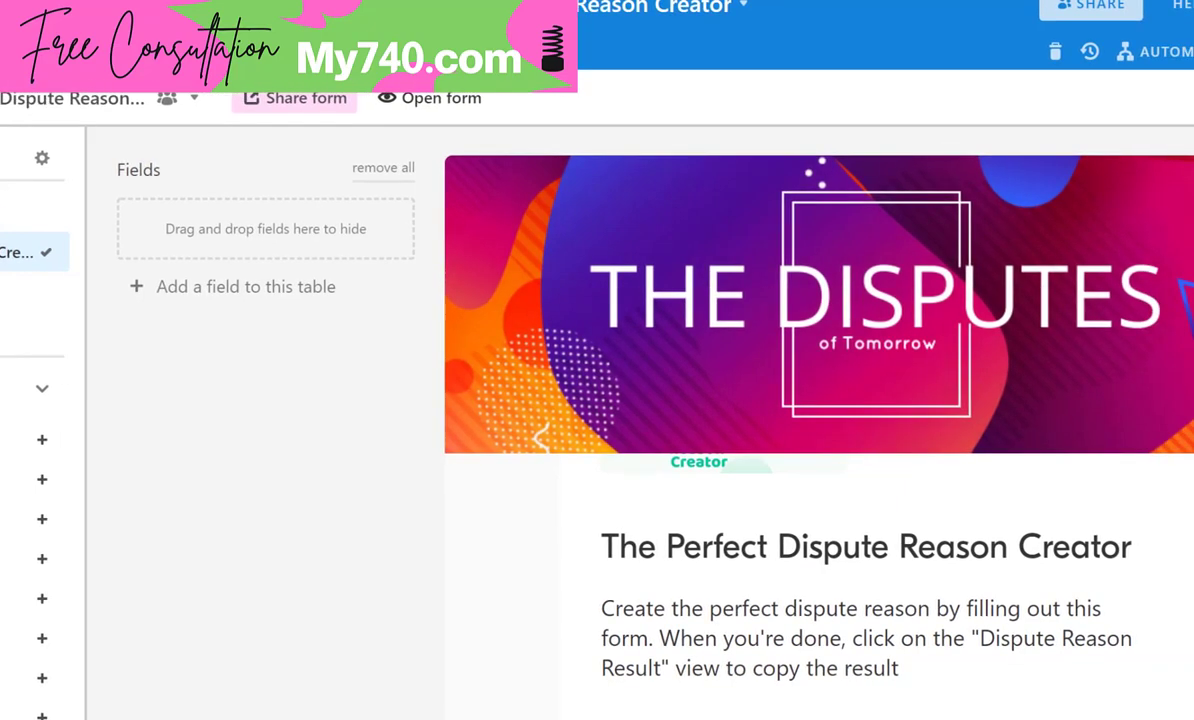
{"action": "scroll", "coordinate": [855, 402], "scroll_direction": "down", "scroll_amount": 5}
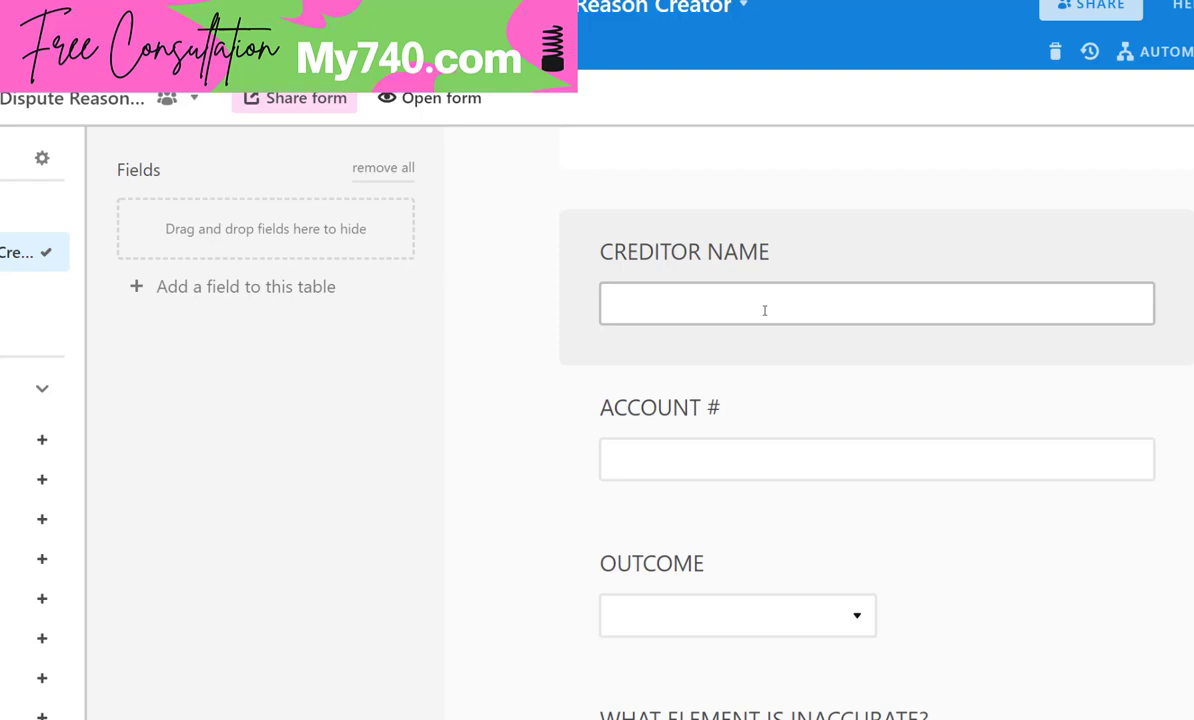
{"action": "left_click", "coordinate": [764, 310]}
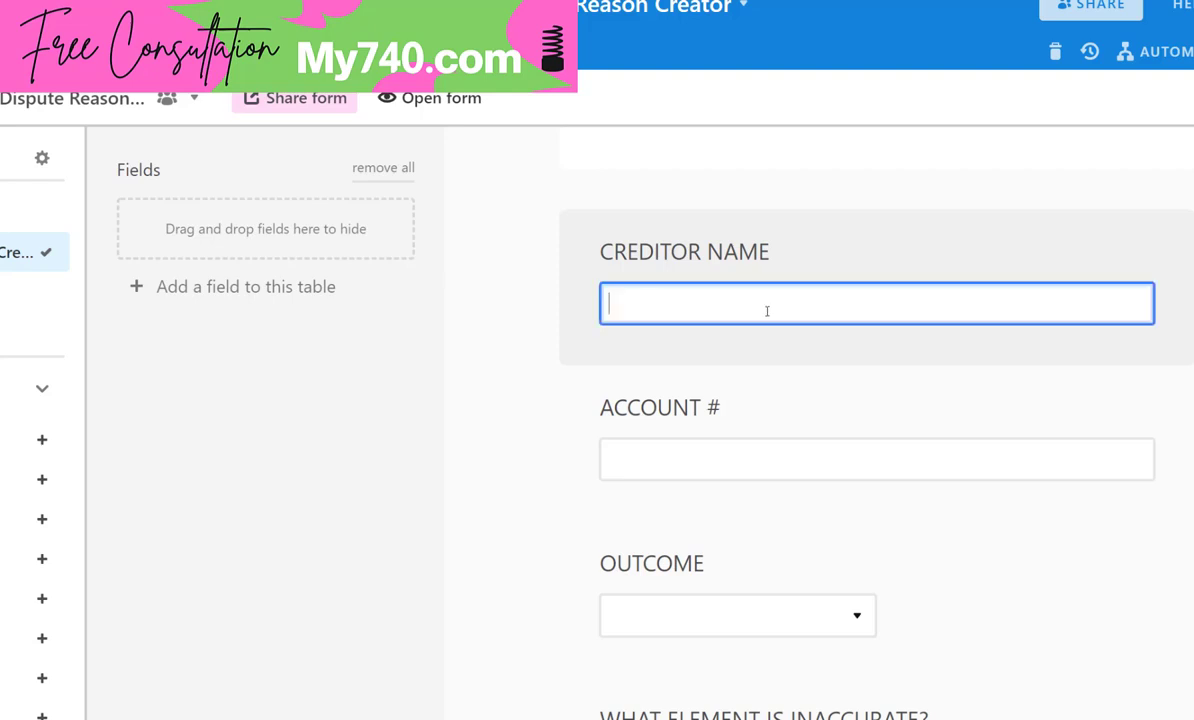
{"action": "type", "text": "Dic"}
{"action": "key", "text": "BackSpace"}
{"action": "type", "text": "scover"}
{"action": "key", "text": "Tab"}
{"action": "type", "text": "12345"}
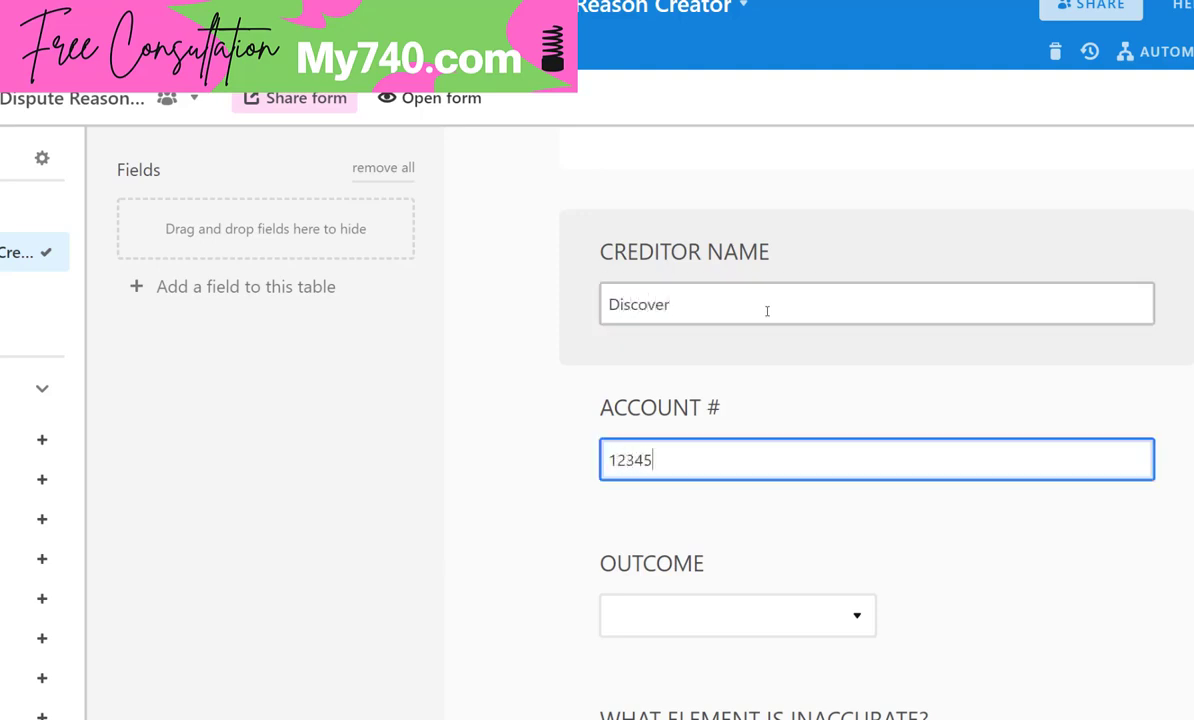
Step: Set the form's outcome to Delete and the inaccurate element to "1st date of delinquency"
{"action": "key", "text": "Tab"}
{"action": "key", "text": "Return"}
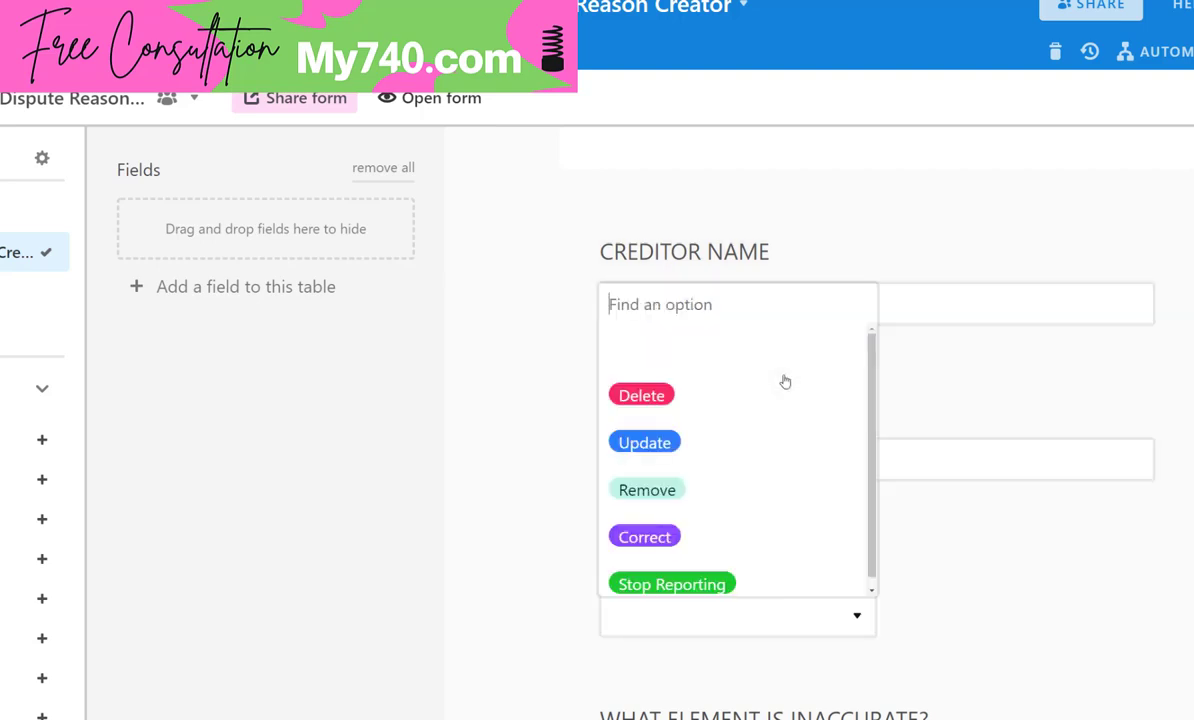
{"action": "left_click", "coordinate": [652, 394]}
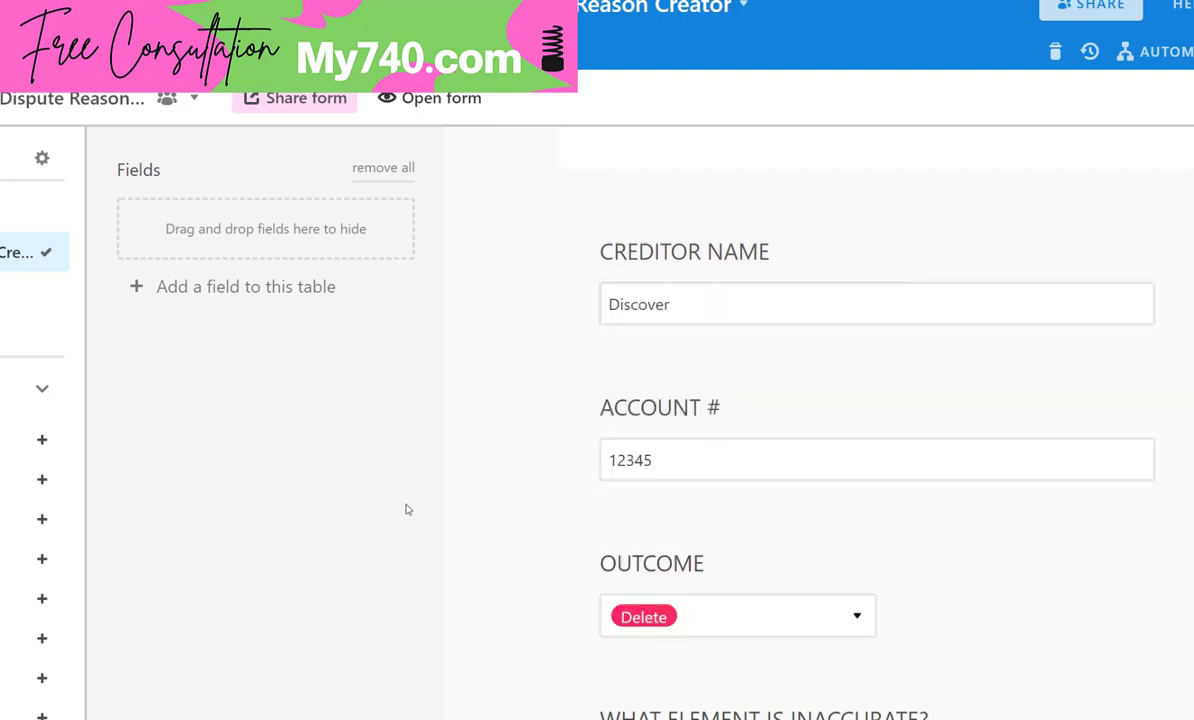
{"action": "scroll", "coordinate": [413, 490], "scroll_direction": "down", "scroll_amount": 3}
{"action": "scroll", "coordinate": [416, 491], "scroll_direction": "down", "scroll_amount": 2}
{"action": "left_click", "coordinate": [719, 530]}
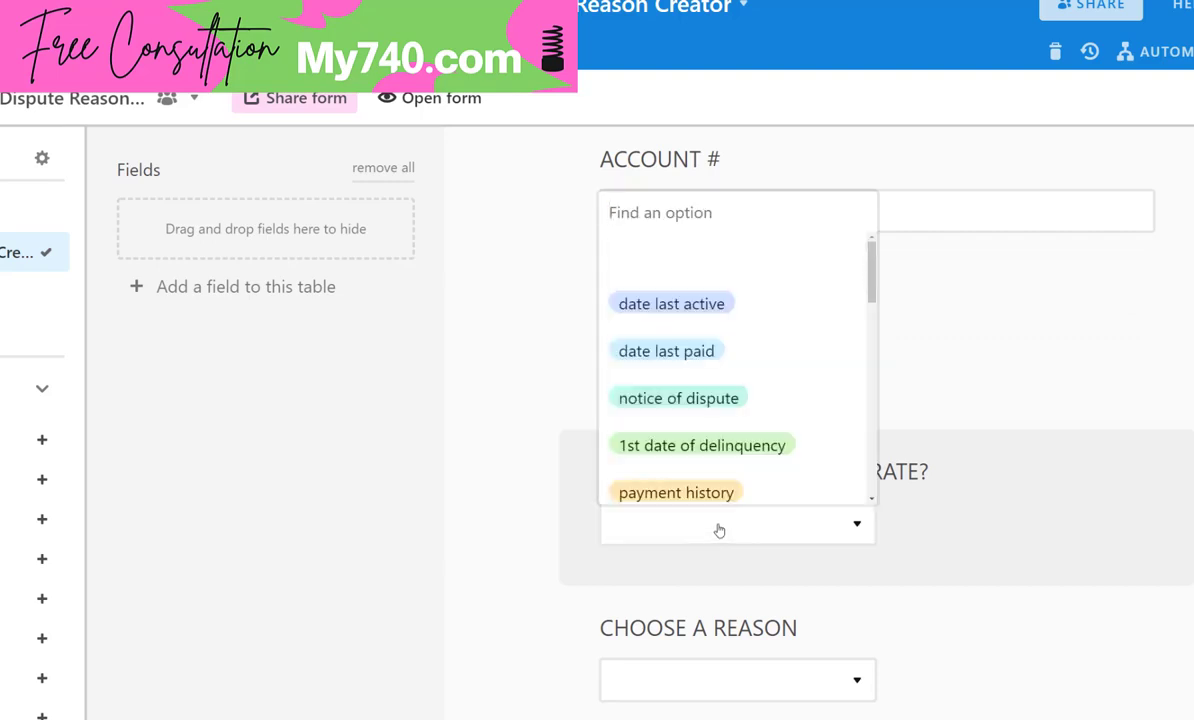
{"action": "left_click", "coordinate": [697, 452]}
{"action": "scroll", "coordinate": [461, 562], "scroll_direction": "down", "scroll_amount": 5}
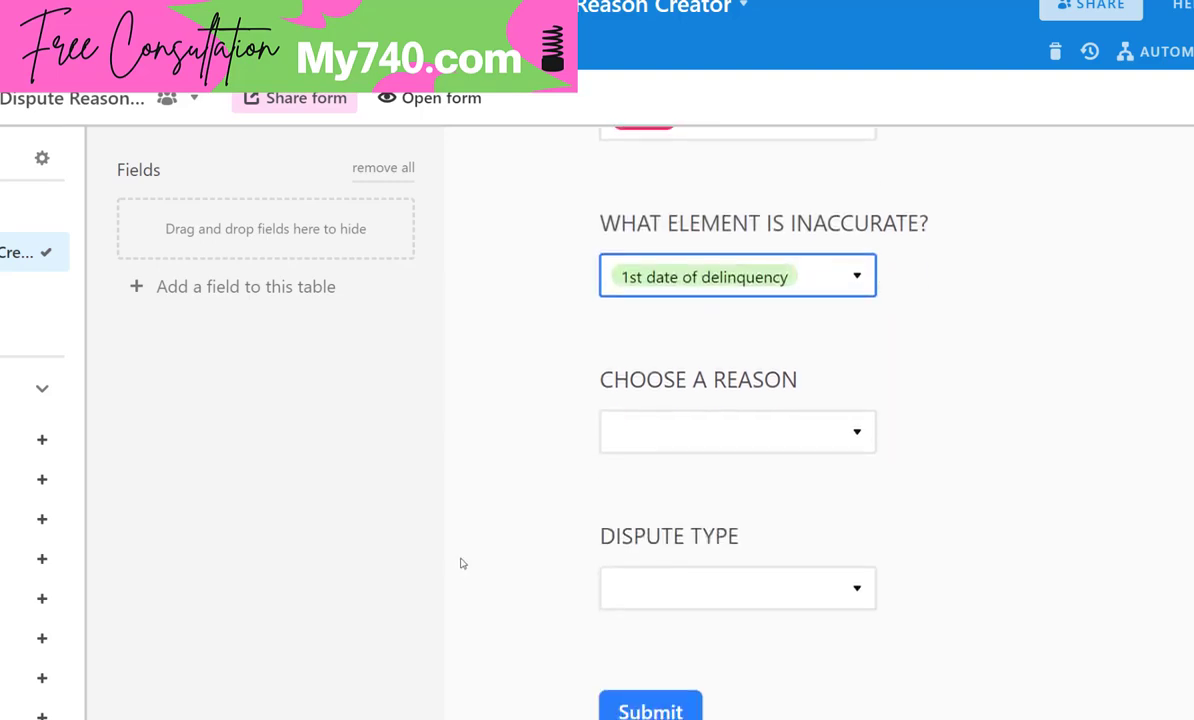
Step: Look through the available reasons and choose "reporting inaccurate dates" as the reason
{"action": "left_click", "coordinate": [669, 443]}
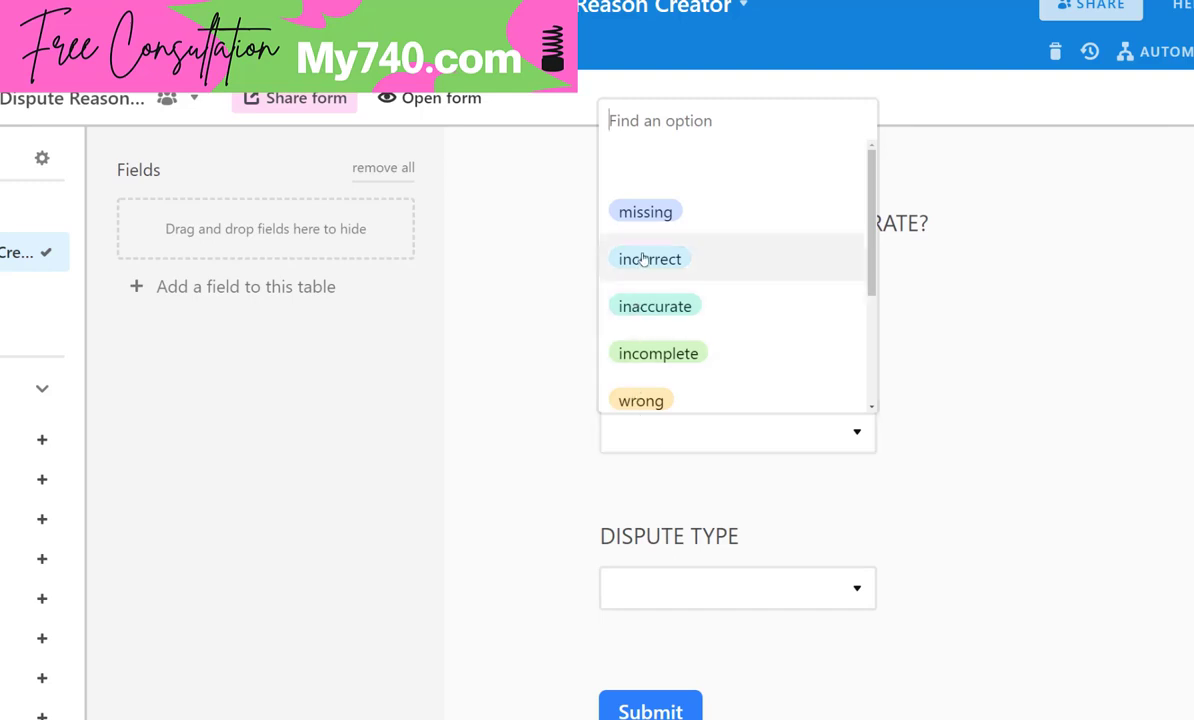
{"action": "scroll", "coordinate": [653, 358], "scroll_direction": "down", "scroll_amount": 1}
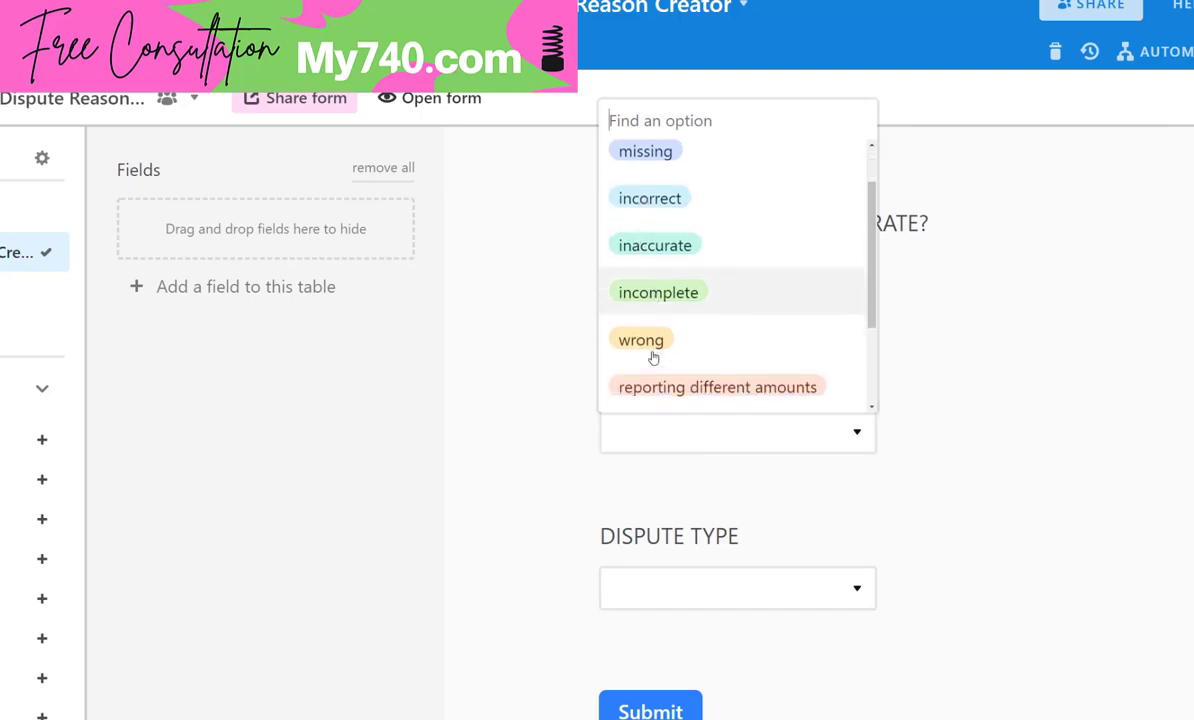
{"action": "scroll", "coordinate": [653, 357], "scroll_direction": "down", "scroll_amount": 1}
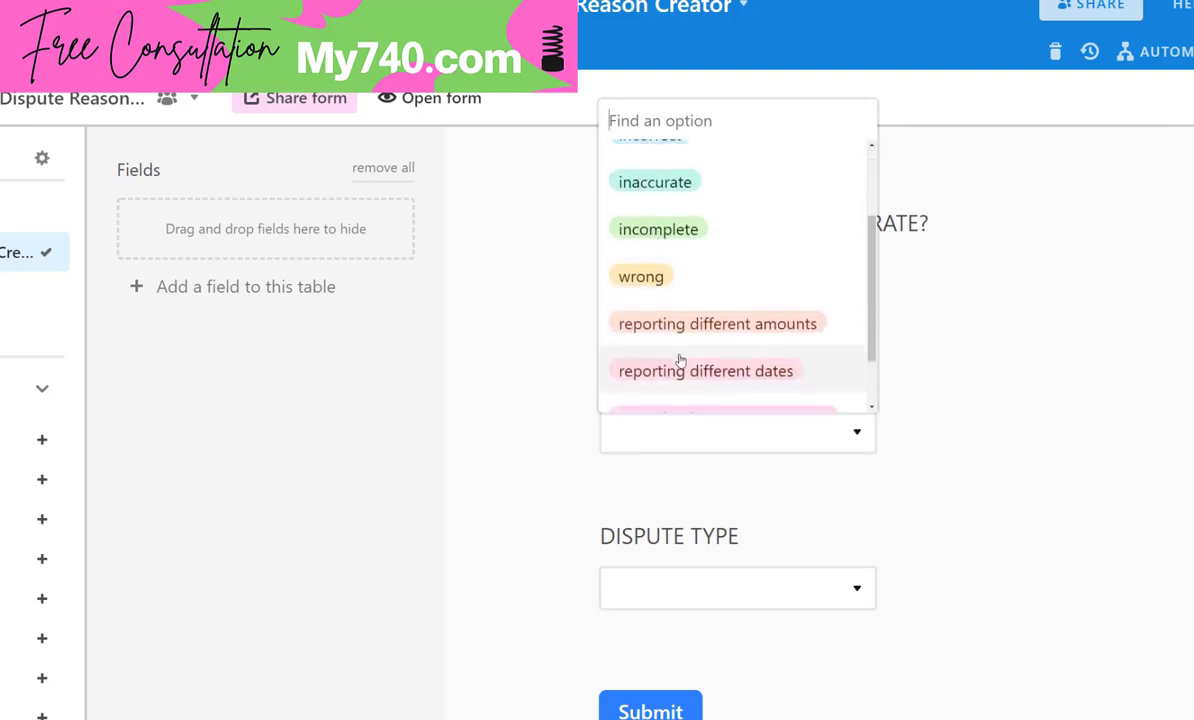
{"action": "scroll", "coordinate": [665, 366], "scroll_direction": "down", "scroll_amount": 1}
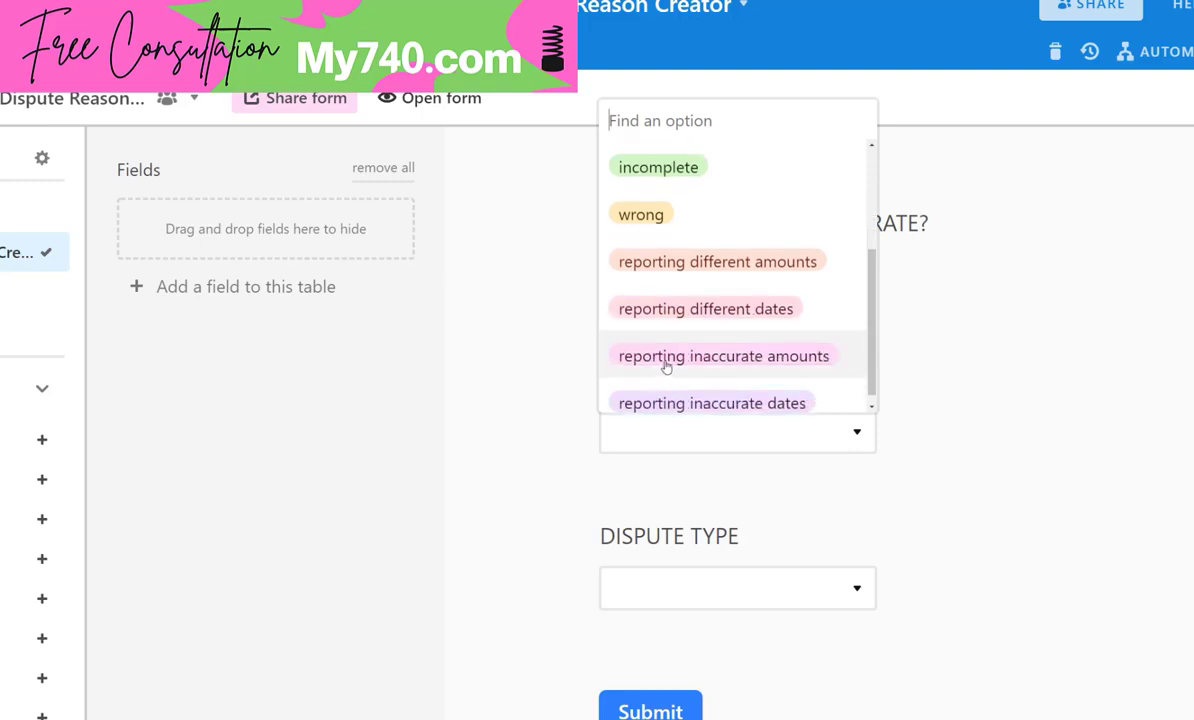
{"action": "scroll", "coordinate": [665, 366], "scroll_direction": "down", "scroll_amount": 1}
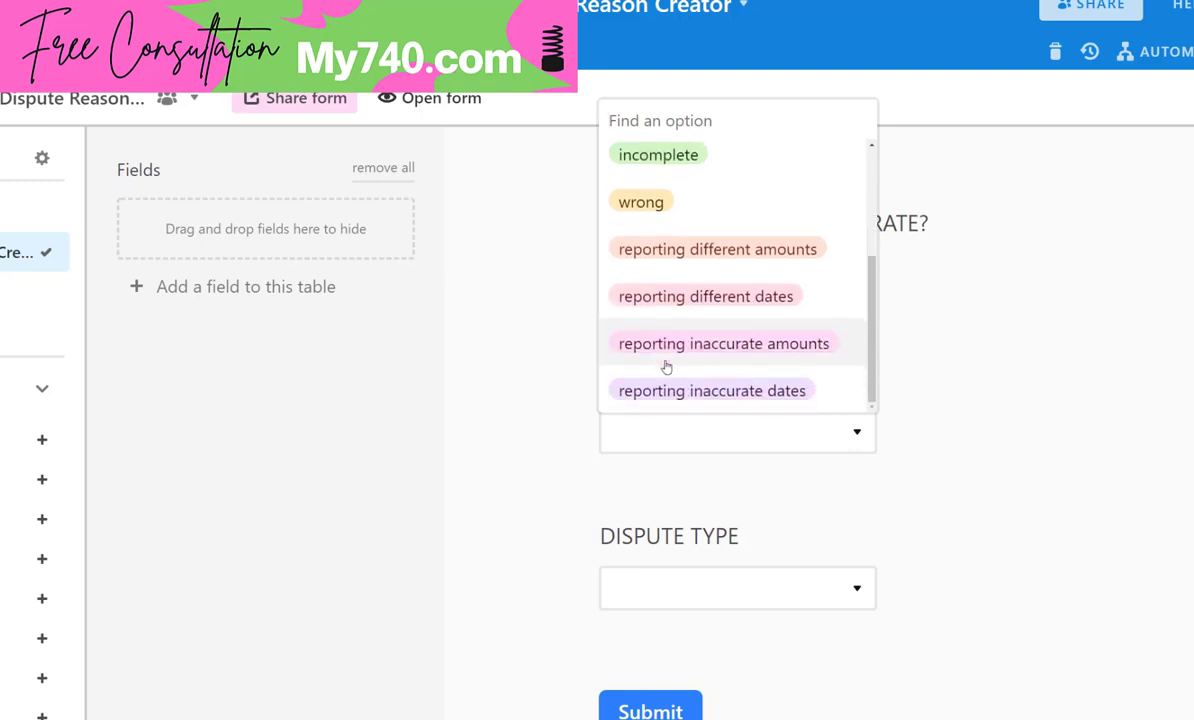
{"action": "left_click", "coordinate": [547, 424]}
{"action": "left_click", "coordinate": [651, 420]}
{"action": "scroll", "coordinate": [701, 320], "scroll_direction": "down", "scroll_amount": 3}
{"action": "left_click", "coordinate": [703, 393]}
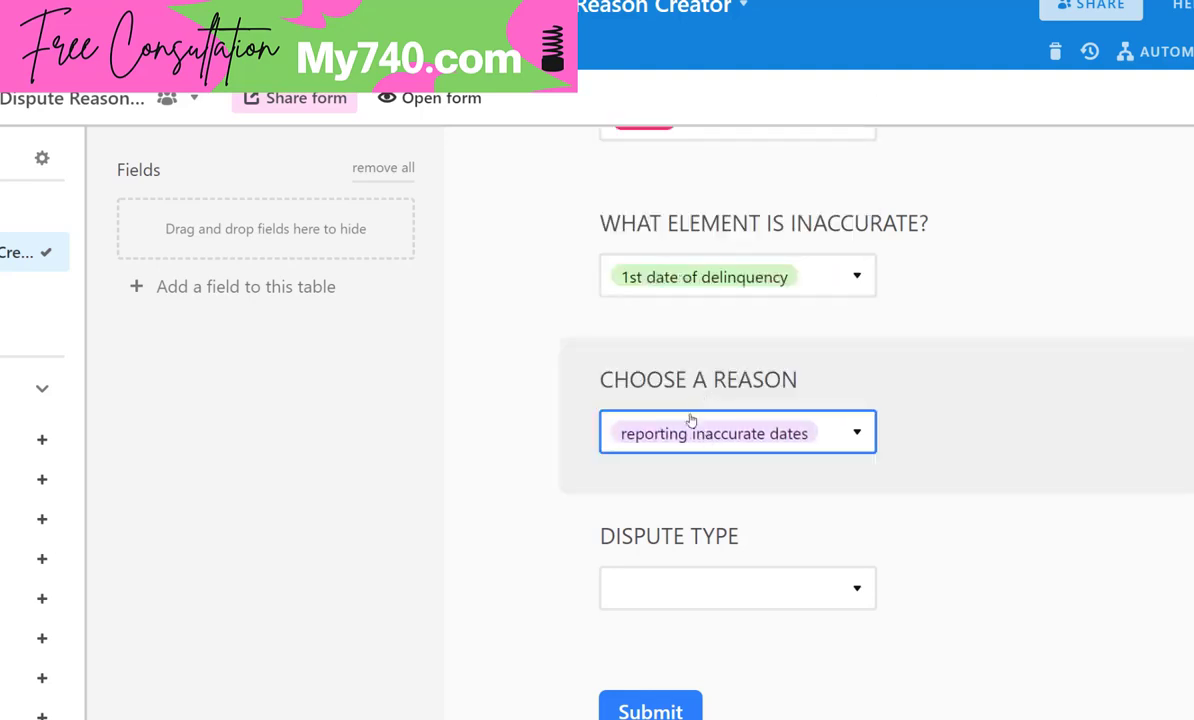
Step: Set the dispute type to "account" and submit the form
{"action": "left_click", "coordinate": [688, 588]}
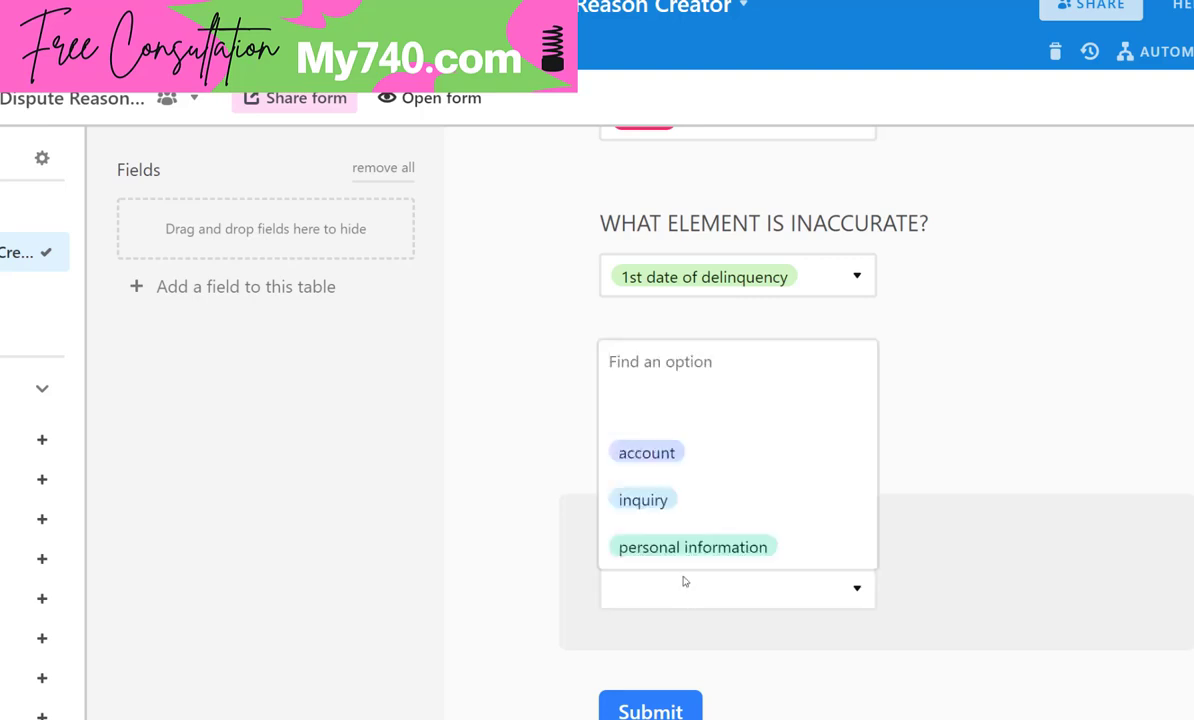
{"action": "left_click", "coordinate": [648, 460]}
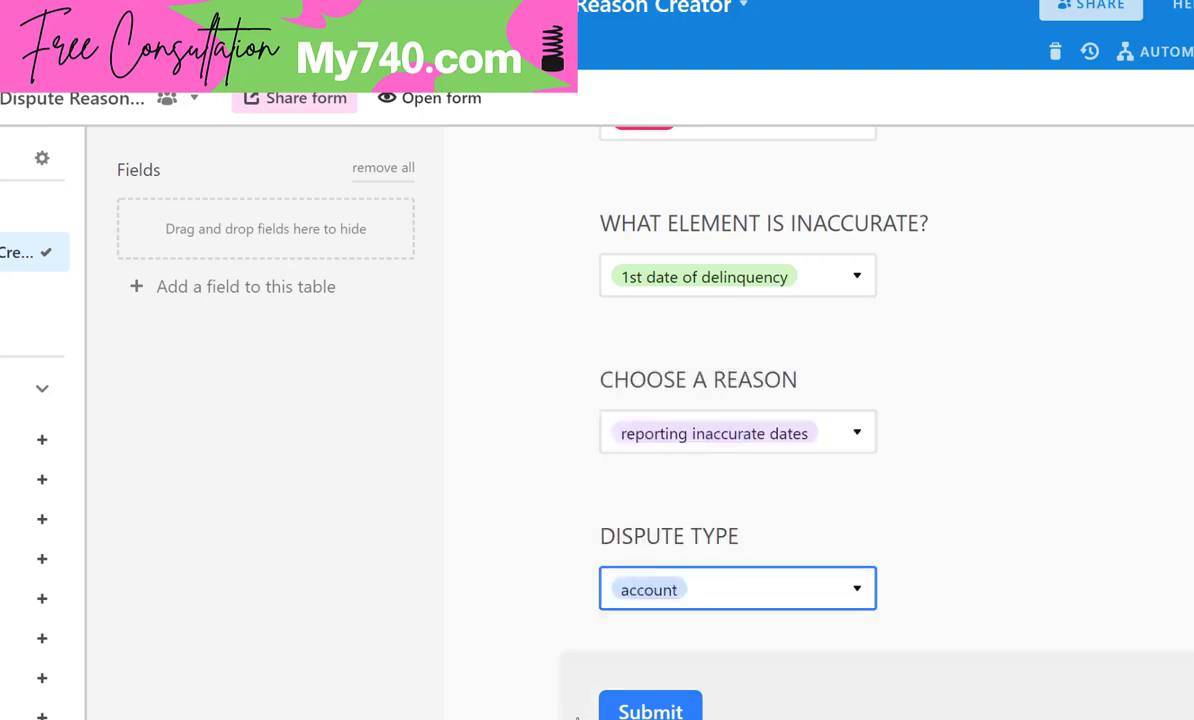
{"action": "left_click", "coordinate": [640, 707]}
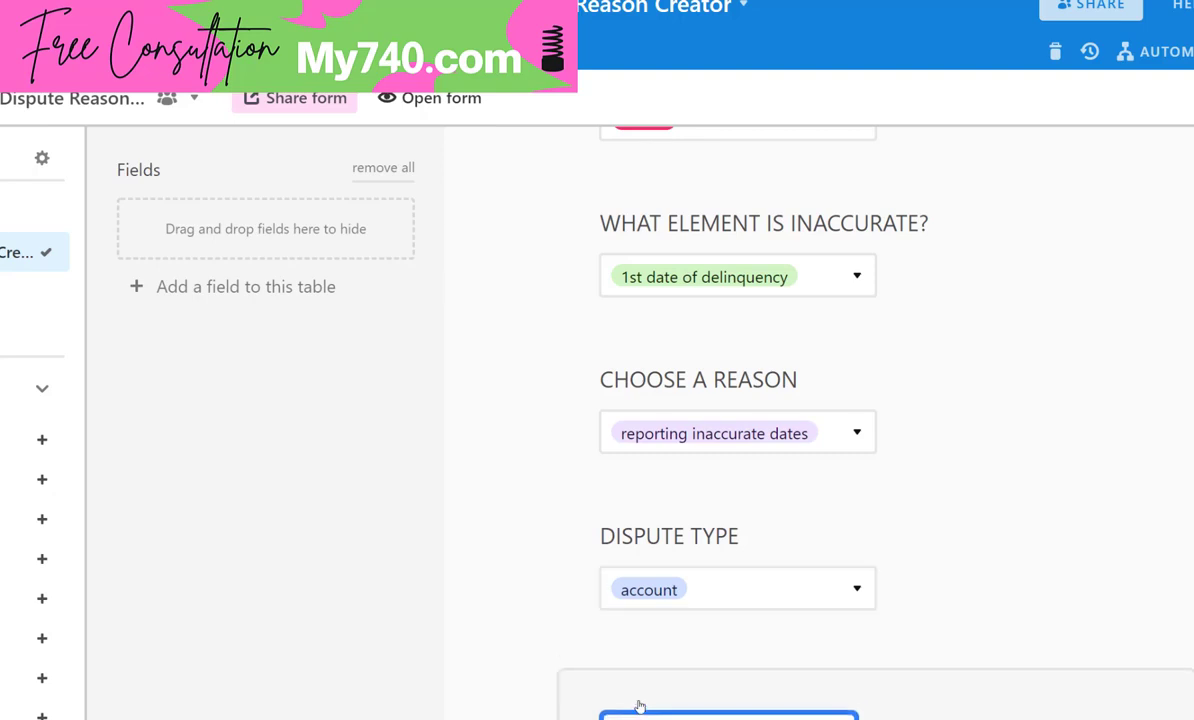
Step: Copy the Discover record's dispute reason from the Dispute Reason Result view into the Word document and append ". EX [date], EQ [date], TU [date]"
{"action": "left_click", "coordinate": [20, 211]}
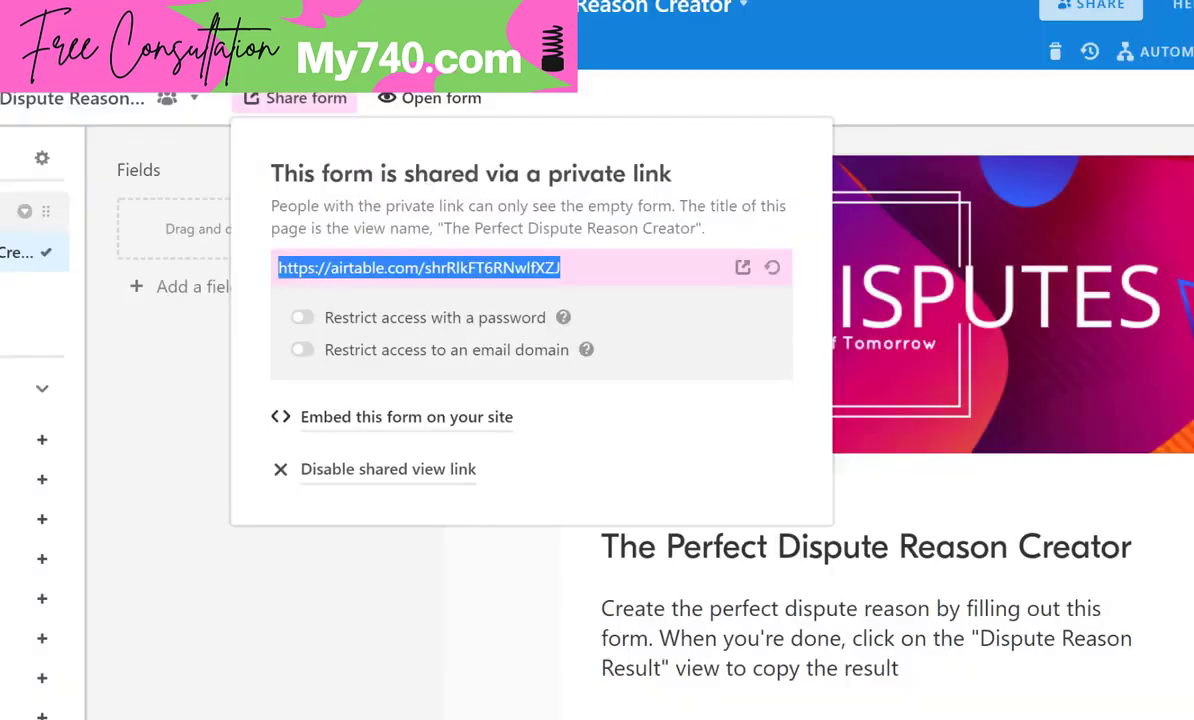
{"action": "left_click", "coordinate": [30, 211]}
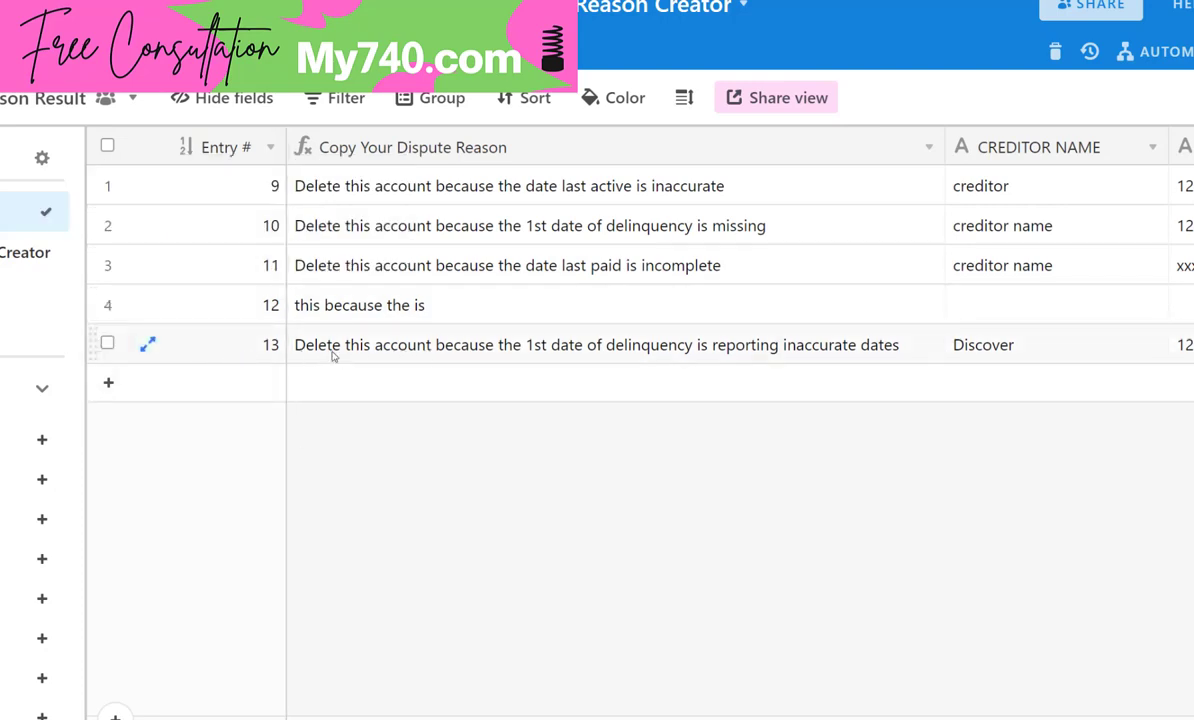
{"action": "left_click", "coordinate": [607, 357]}
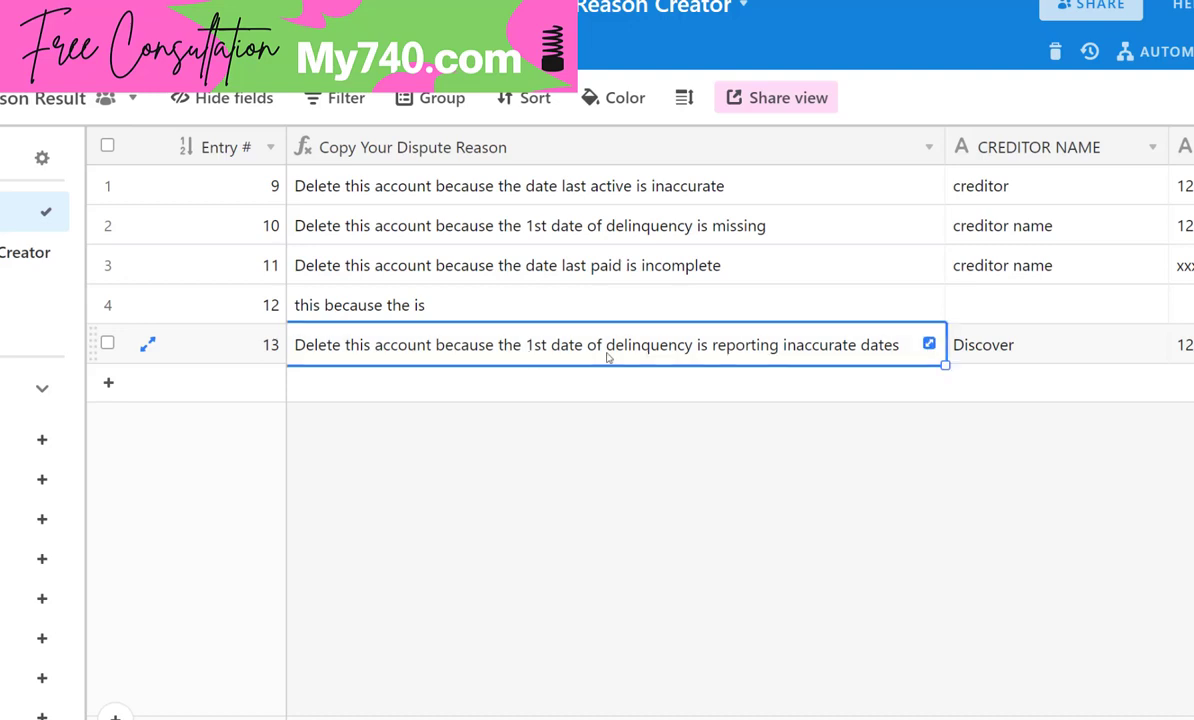
{"action": "key", "text": "ctrl+c"}
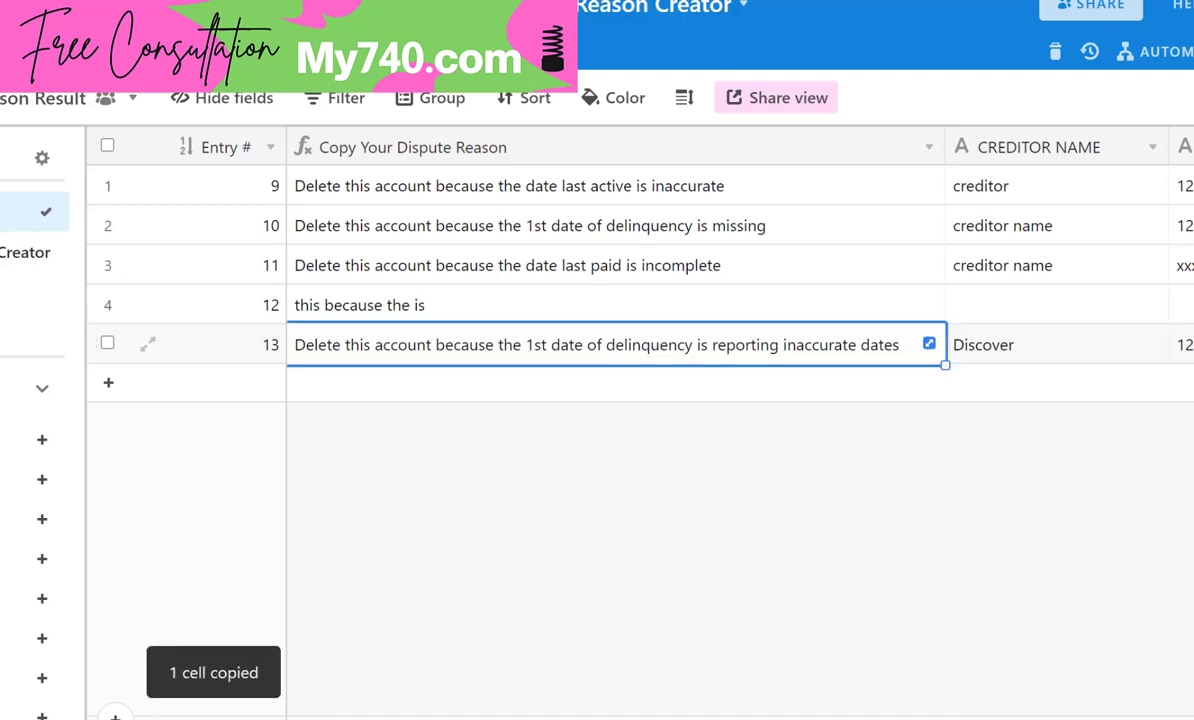
{"action": "key", "text": "alt+Tab"}
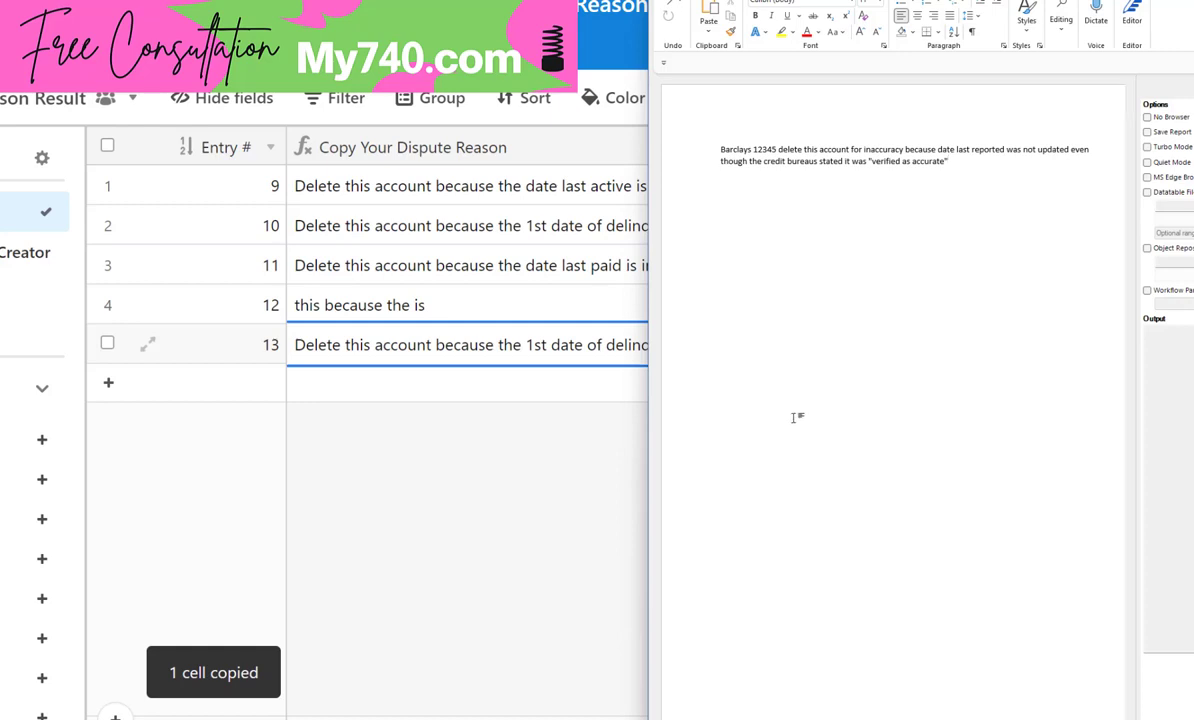
{"action": "key", "text": "ctrl+v"}
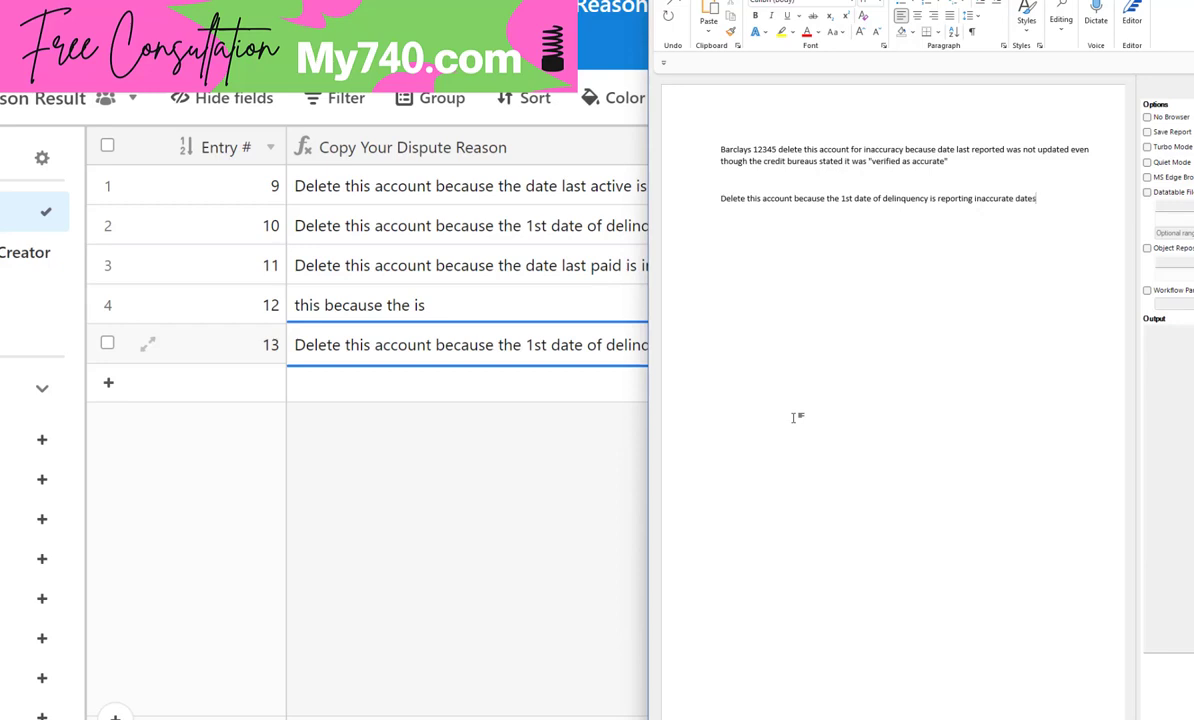
{"action": "type", "text": ". EX [date], EQ [date], TU [date]"}
Step: Revisit the dispute reasons demo base and examine the "Credit Bureaus Verified as Accurate – Now What?" action plan page
{"action": "left_click", "coordinate": [528, 481]}
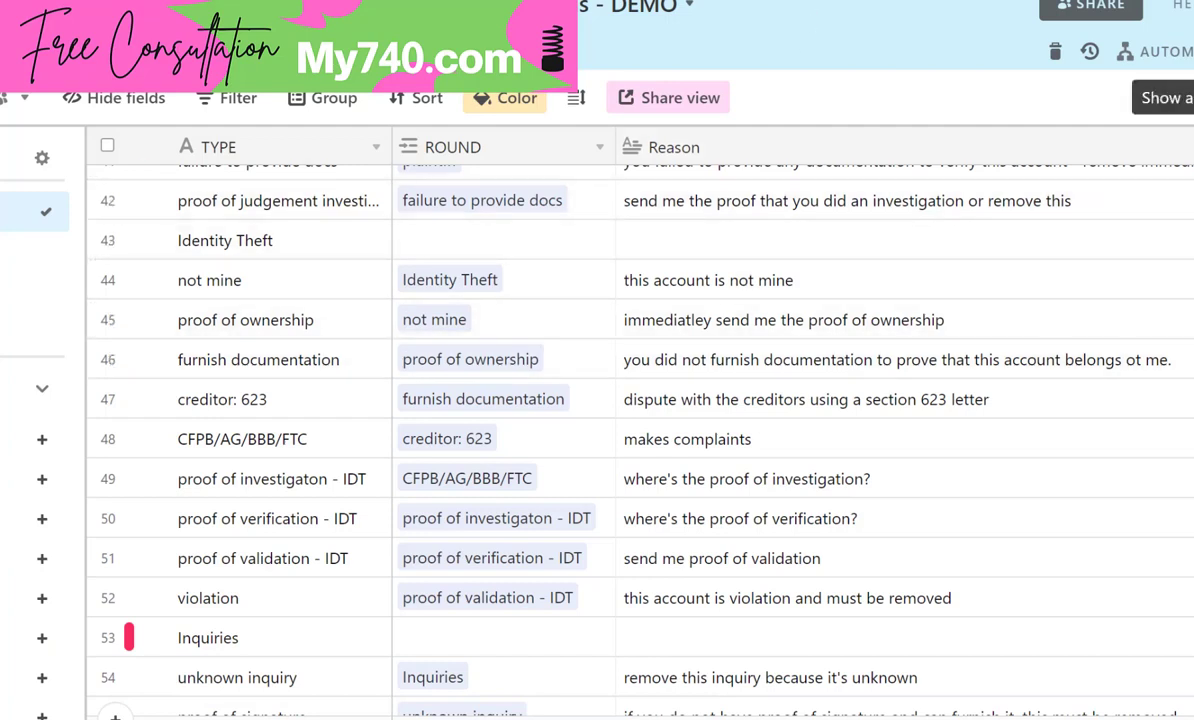
{"action": "left_click", "coordinate": [1085, 98]}
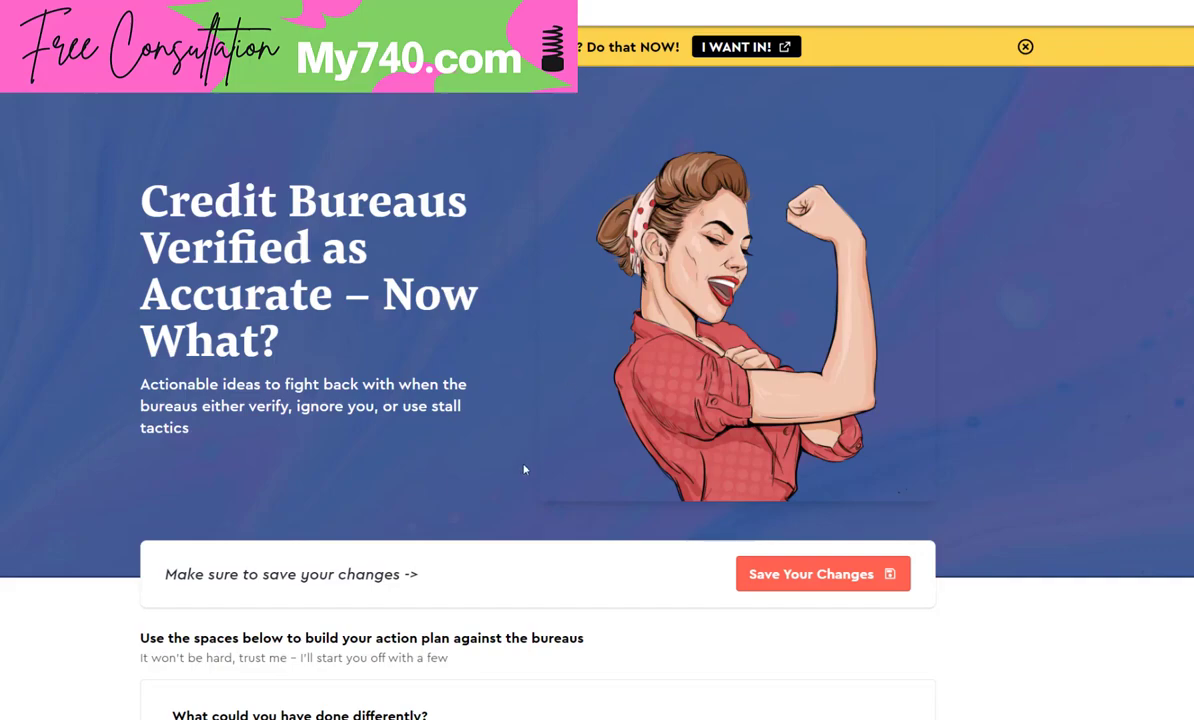
{"action": "scroll", "coordinate": [522, 469], "scroll_direction": "down", "scroll_amount": 15}
{"action": "scroll", "coordinate": [522, 469], "scroll_direction": "down", "scroll_amount": 3}
{"action": "scroll", "coordinate": [522, 469], "scroll_direction": "up", "scroll_amount": 15}
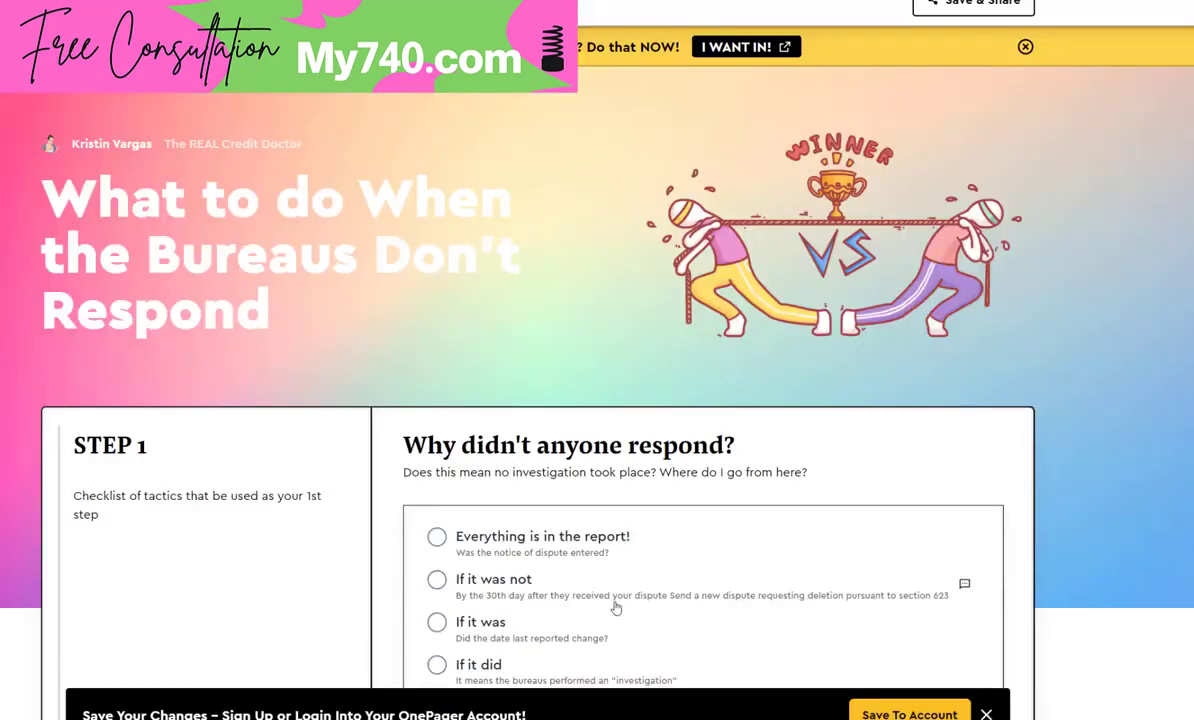
Step: Review the checklist steps on the "What to do When the Bureaus Don't Respond" page
{"action": "scroll", "coordinate": [612, 600], "scroll_direction": "down", "scroll_amount": 10}
{"action": "scroll", "coordinate": [612, 600], "scroll_direction": "down", "scroll_amount": 10}
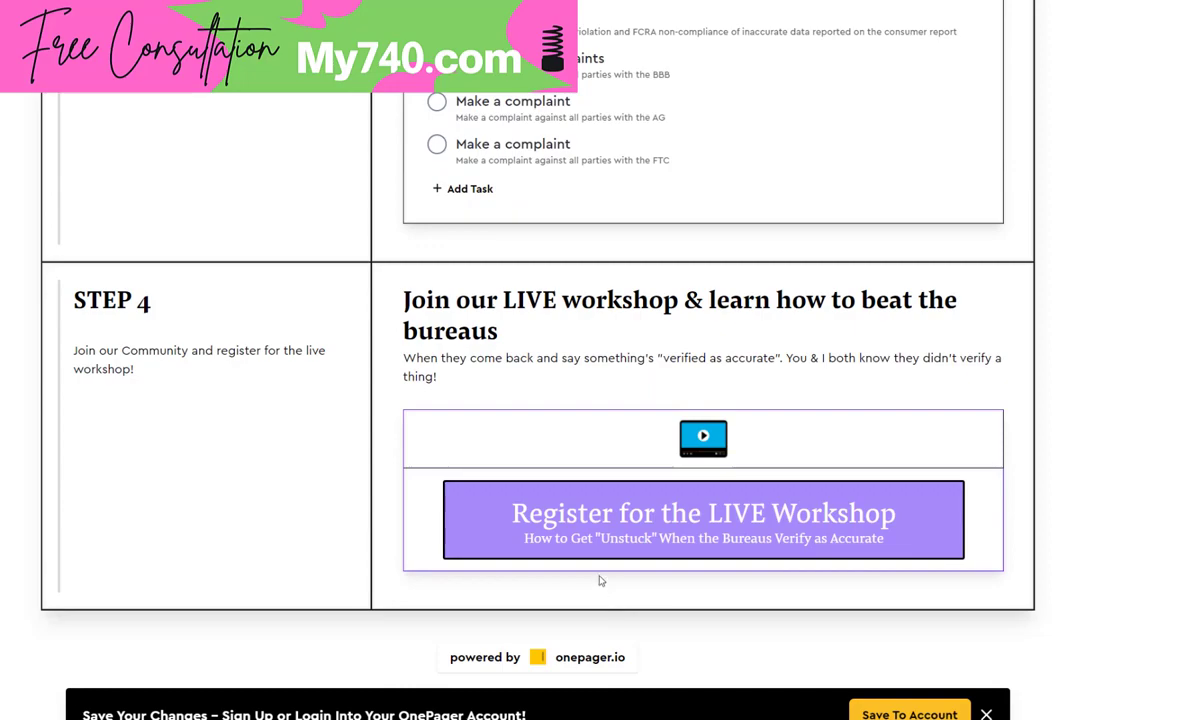
{"action": "scroll", "coordinate": [597, 575], "scroll_direction": "up", "scroll_amount": 1}
{"action": "scroll", "coordinate": [597, 575], "scroll_direction": "up", "scroll_amount": 20}
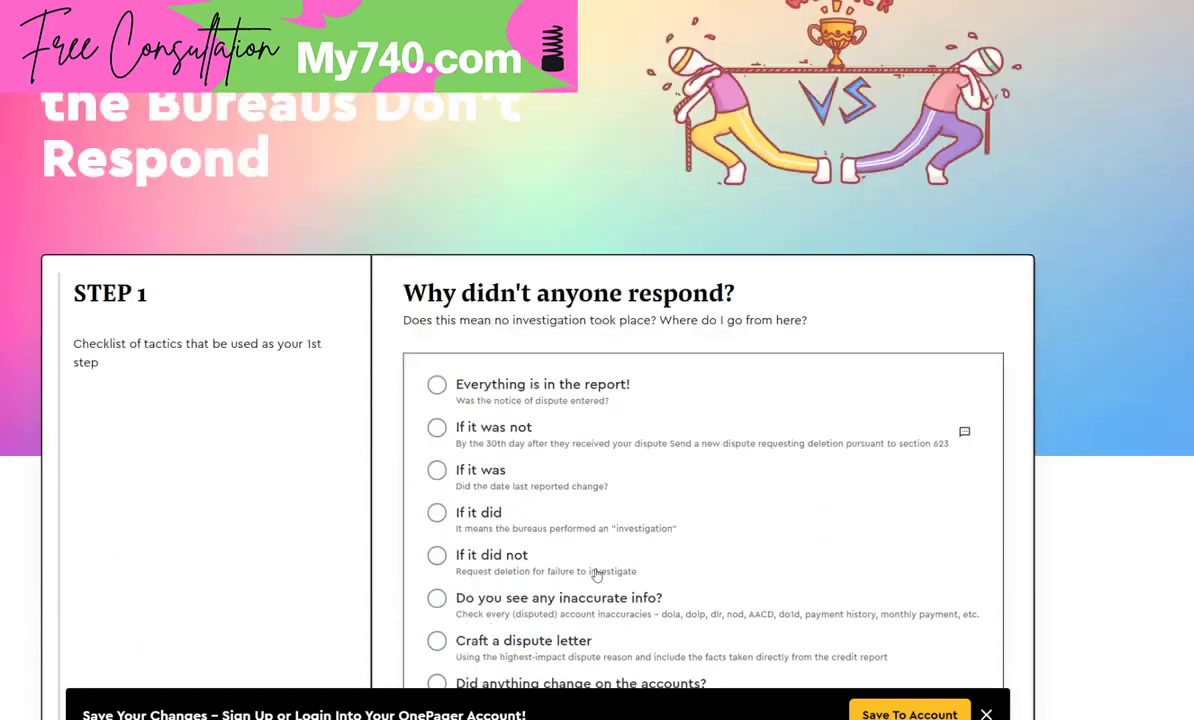